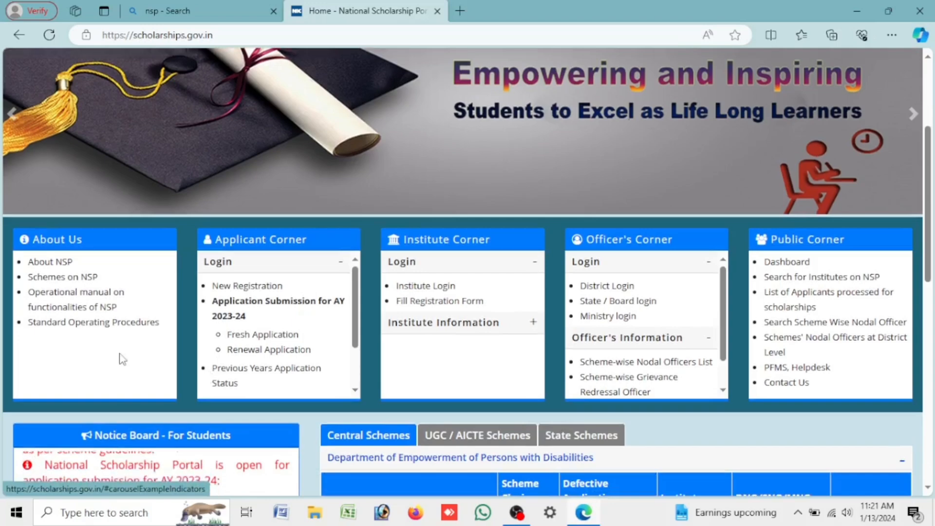
Step: Bring up the State Schemes list on the portal
{"action": "scroll", "coordinate": [273, 351], "scroll_direction": "down", "scroll_amount": 2}
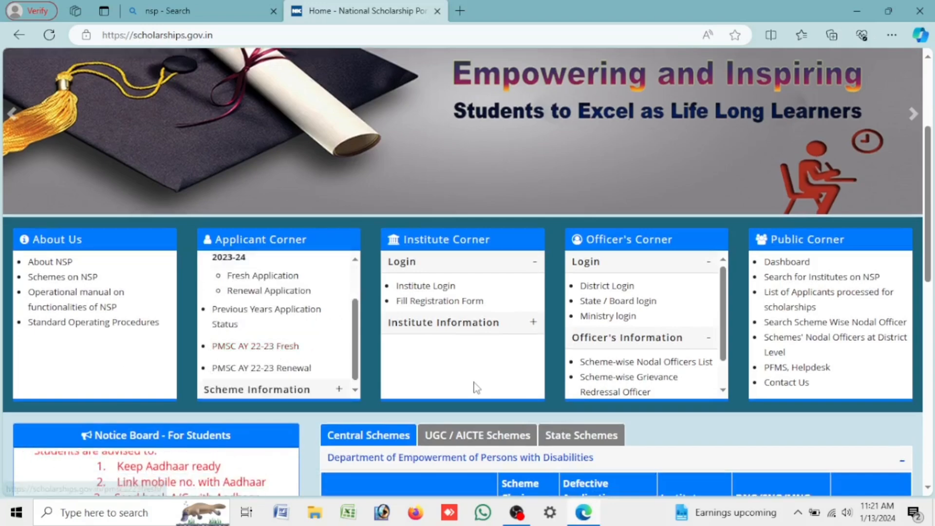
{"action": "scroll", "coordinate": [475, 389], "scroll_direction": "down", "scroll_amount": 7}
{"action": "scroll", "coordinate": [473, 388], "scroll_direction": "up", "scroll_amount": 10}
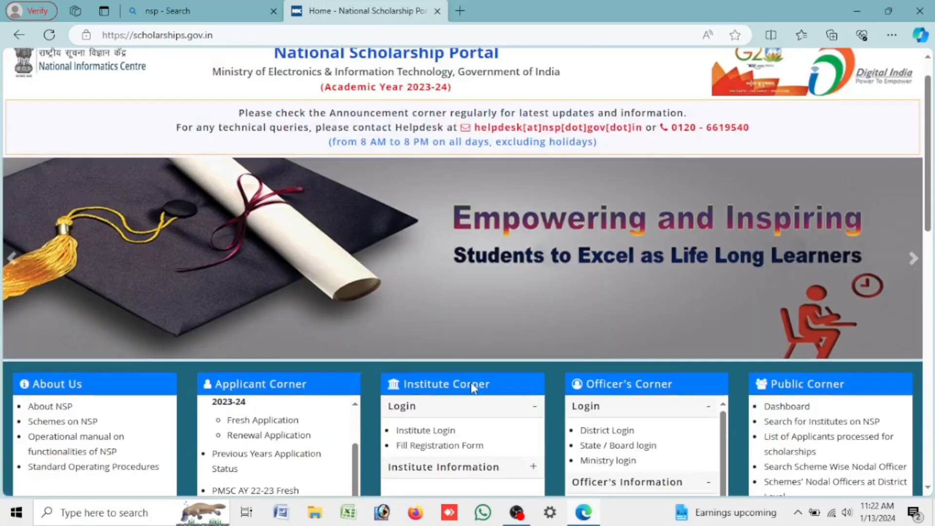
{"action": "scroll", "coordinate": [473, 389], "scroll_direction": "up", "scroll_amount": 1}
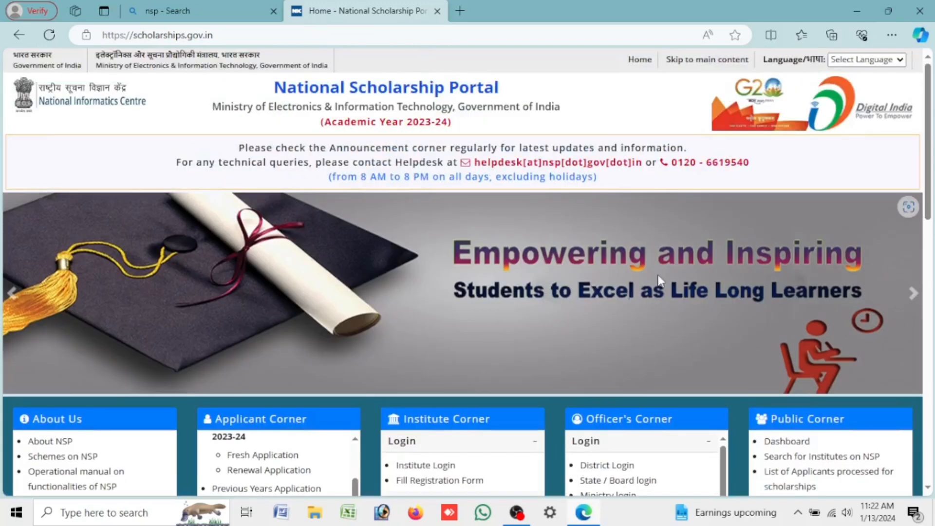
{"action": "scroll", "coordinate": [658, 275], "scroll_direction": "down", "scroll_amount": 10}
{"action": "scroll", "coordinate": [661, 280], "scroll_direction": "up", "scroll_amount": 4}
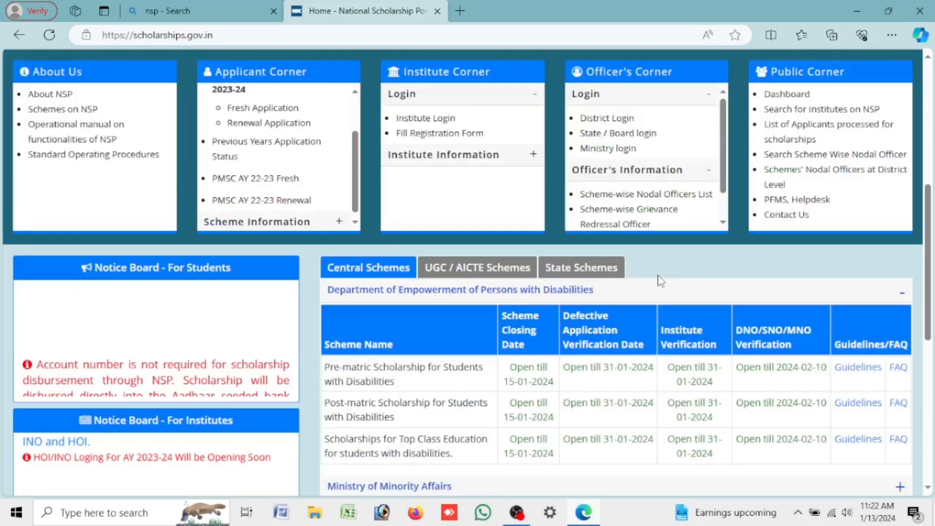
{"action": "scroll", "coordinate": [661, 281], "scroll_direction": "up", "scroll_amount": 7}
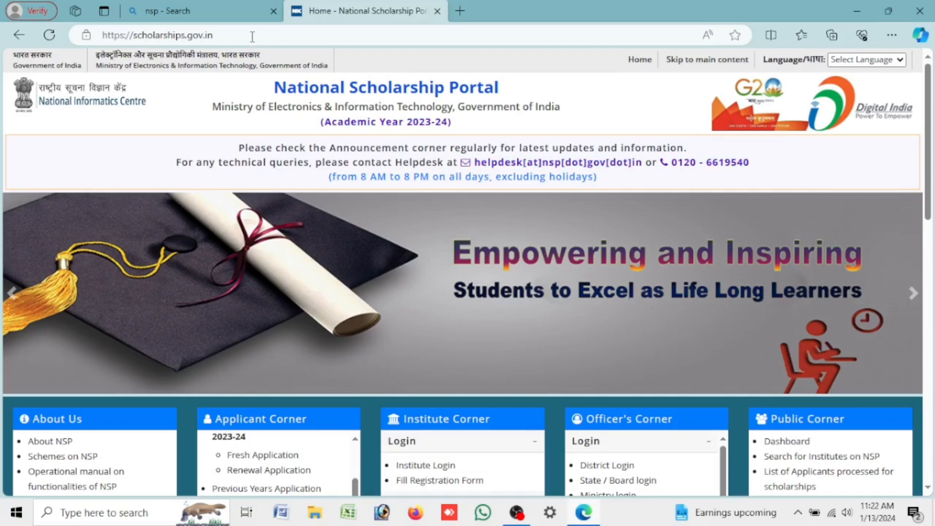
{"action": "scroll", "coordinate": [797, 301], "scroll_direction": "down", "scroll_amount": 7}
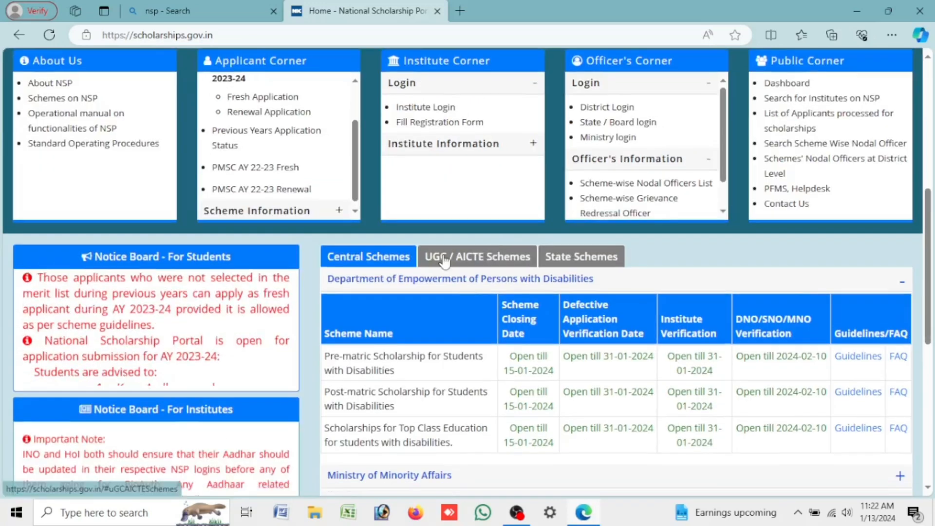
{"action": "scroll", "coordinate": [640, 87], "scroll_direction": "down", "scroll_amount": 4}
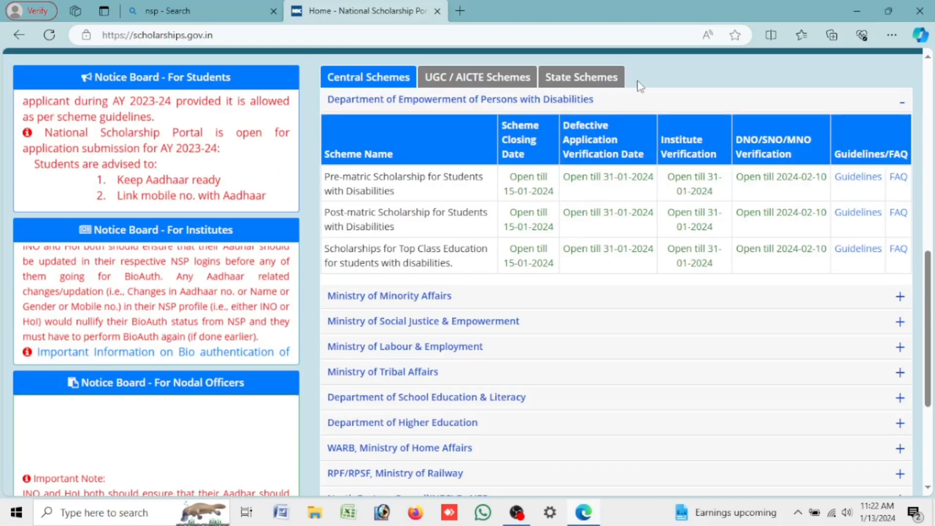
{"action": "left_click", "coordinate": [563, 87]}
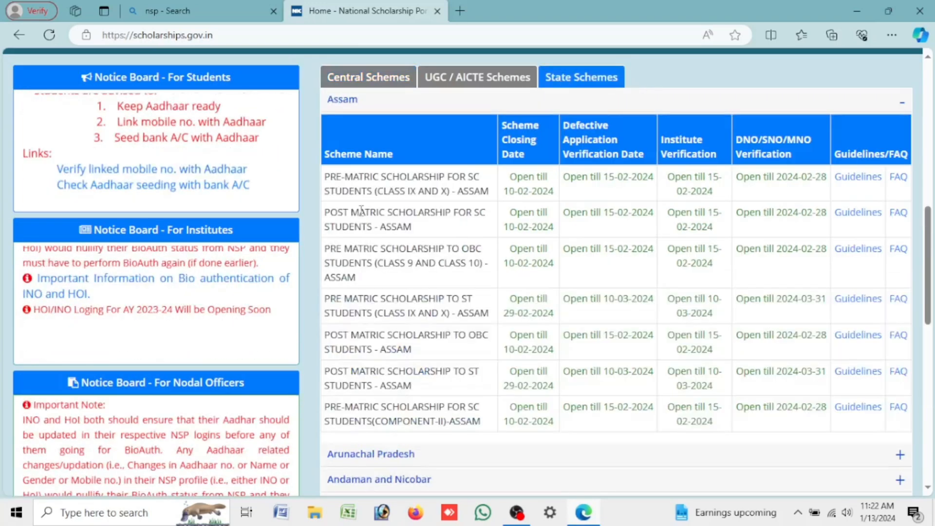
Step: Highlight Assam's post-matric SC and OBC schemes and the closing date 'Open till 10-02-2024'
{"action": "left_click_drag", "start_coordinate": [325, 180], "coordinate": [805, 440]}
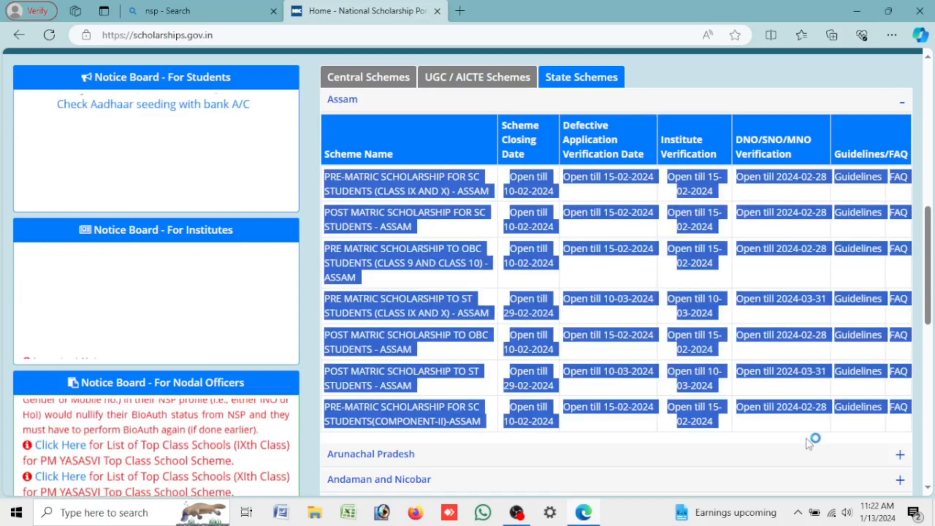
{"action": "left_click", "coordinate": [479, 251]}
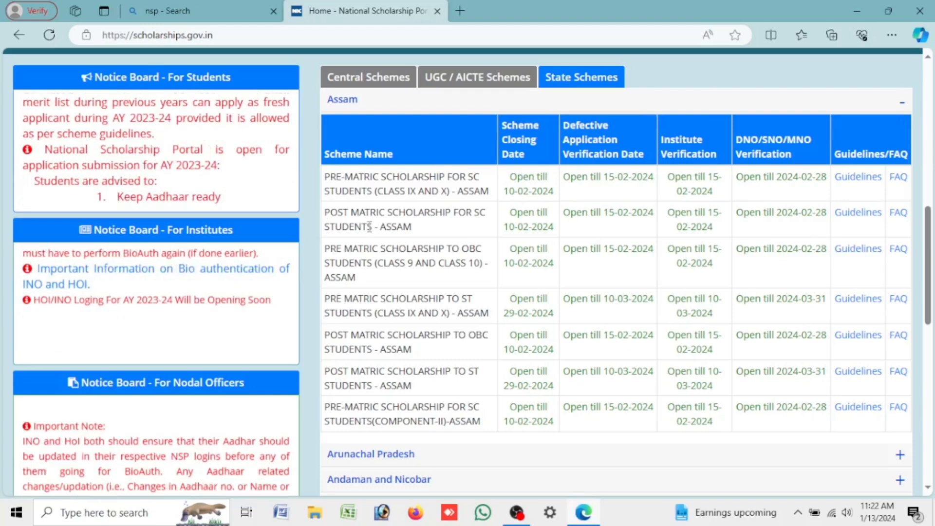
{"action": "left_click_drag", "start_coordinate": [315, 217], "coordinate": [412, 228]}
{"action": "left_click_drag", "start_coordinate": [511, 211], "coordinate": [562, 237]}
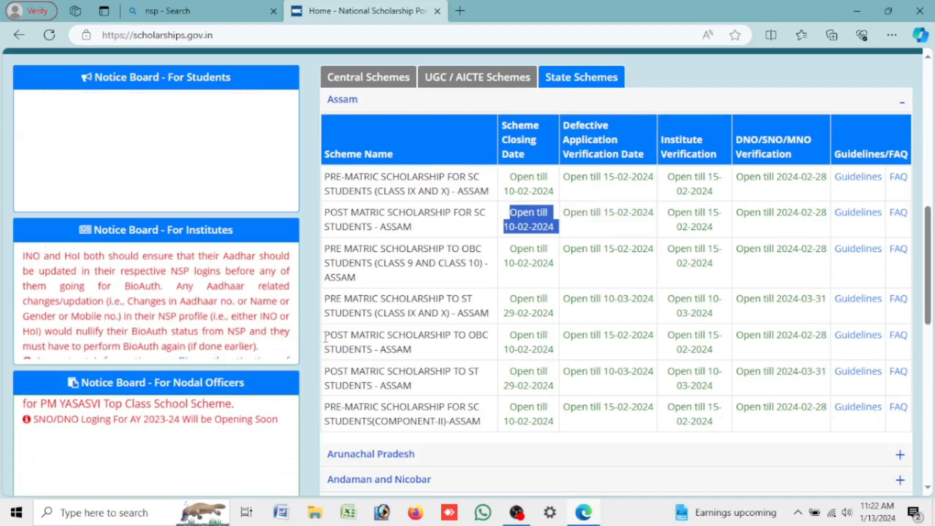
{"action": "left_click_drag", "start_coordinate": [328, 336], "coordinate": [447, 359]}
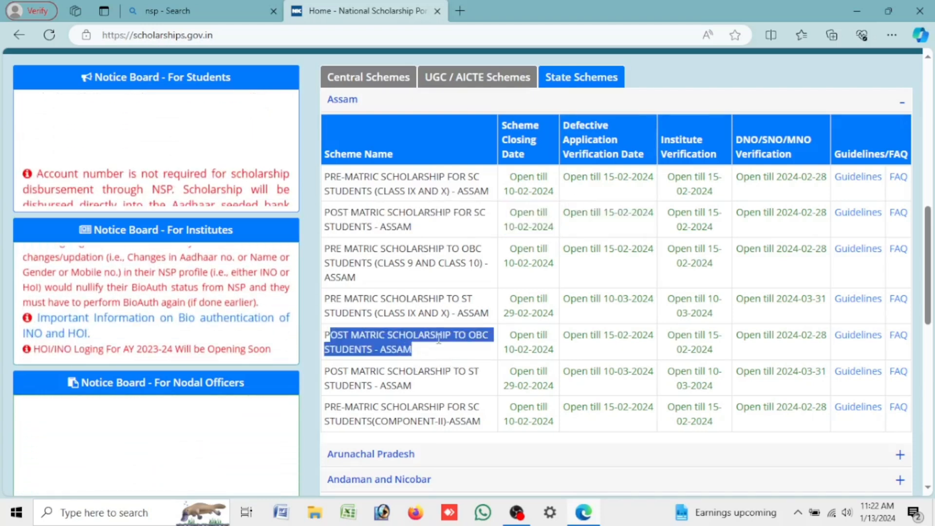
{"action": "left_click_drag", "start_coordinate": [324, 335], "coordinate": [418, 351]}
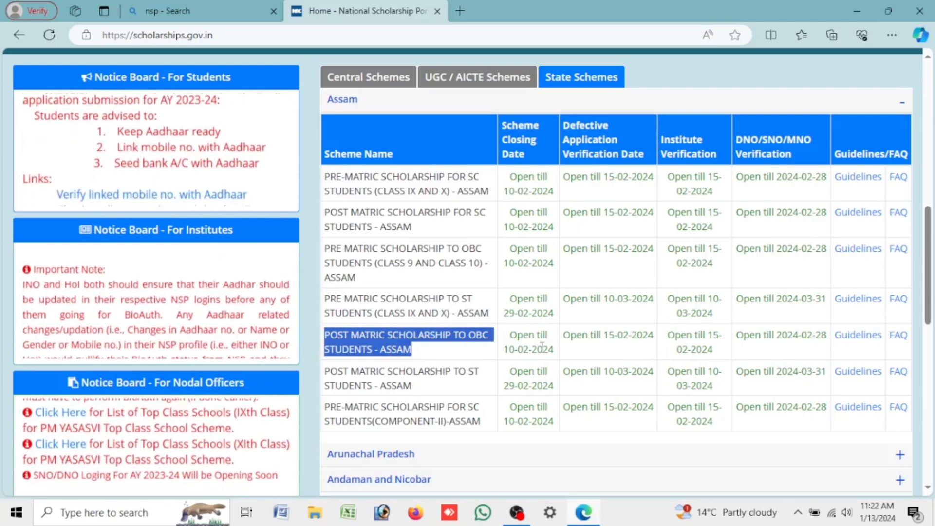
Step: Start a new student registration from the Applicant Corner
{"action": "scroll", "coordinate": [729, 362], "scroll_direction": "up", "scroll_amount": 10}
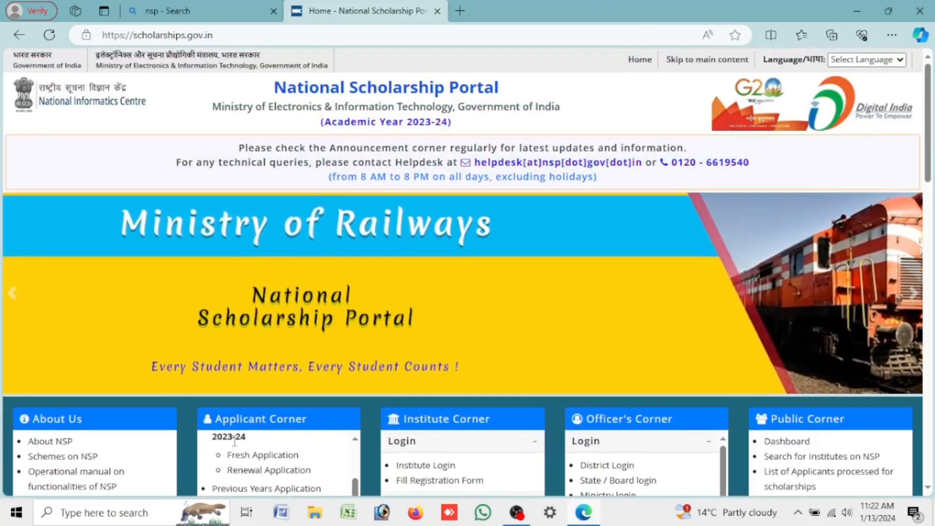
{"action": "scroll", "coordinate": [501, 374], "scroll_direction": "down", "scroll_amount": 3}
{"action": "scroll", "coordinate": [499, 372], "scroll_direction": "up", "scroll_amount": 4}
{"action": "scroll", "coordinate": [425, 265], "scroll_direction": "down", "scroll_amount": 3}
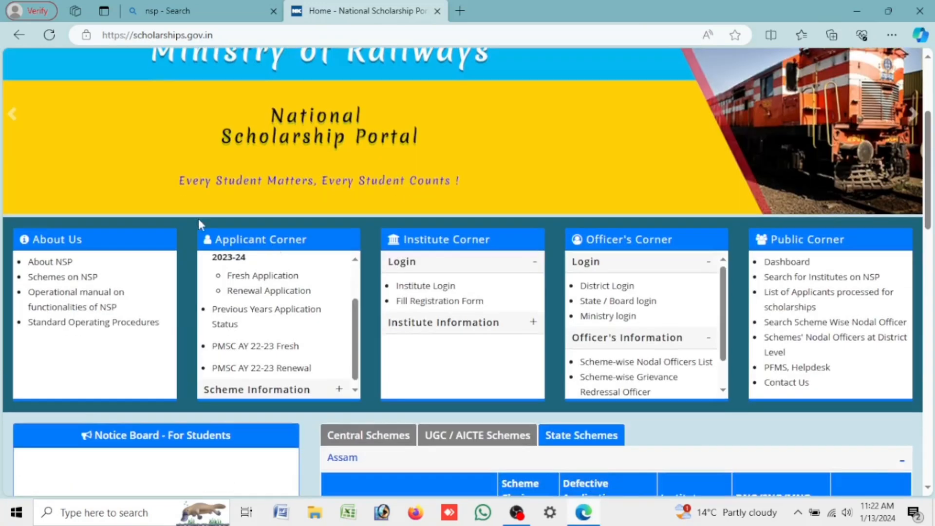
{"action": "left_click_drag", "start_coordinate": [211, 239], "coordinate": [307, 238]}
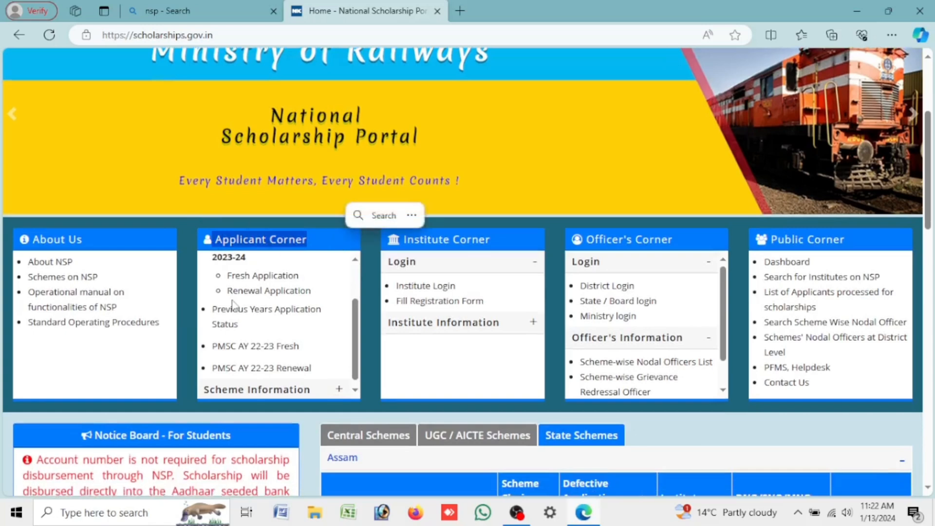
{"action": "scroll", "coordinate": [270, 292], "scroll_direction": "up", "scroll_amount": 2}
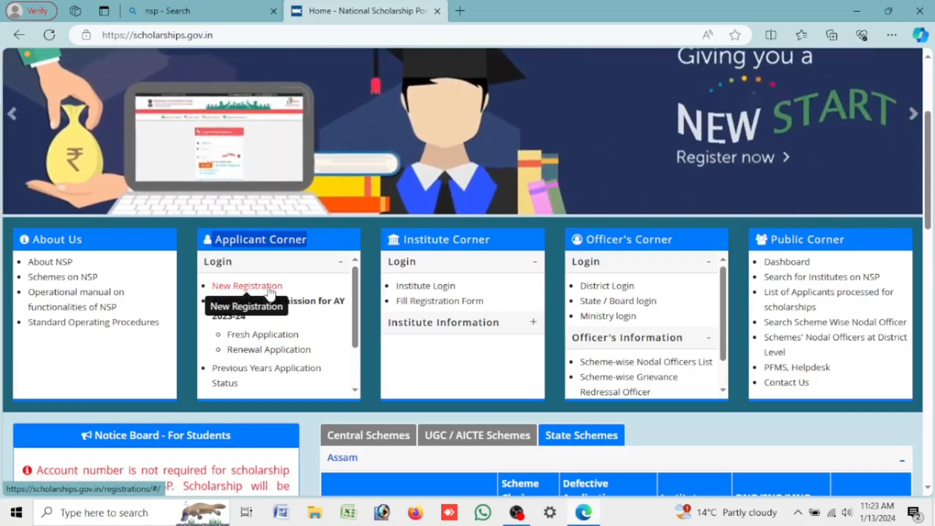
{"action": "left_click", "coordinate": [270, 292]}
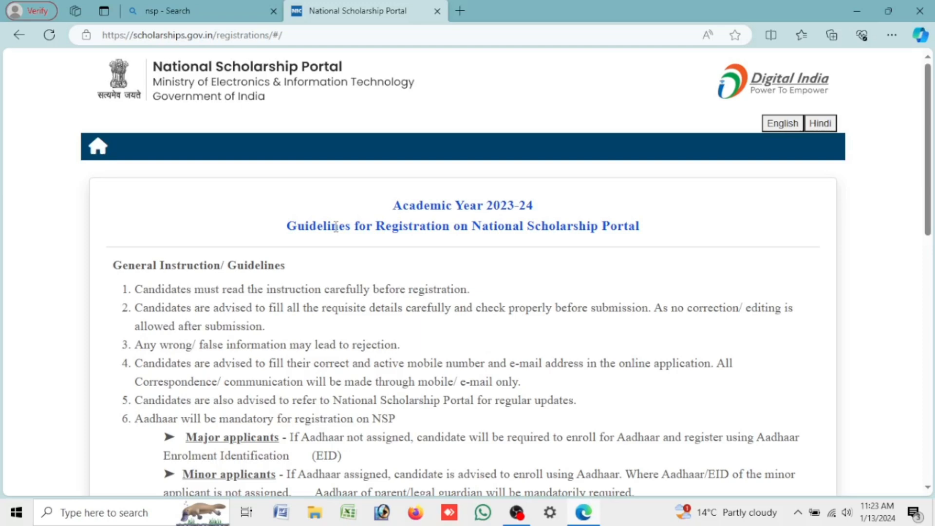
Step: Highlight the Academic Year 2023-24 registration guidelines title and the undertaking heading
{"action": "left_click_drag", "start_coordinate": [392, 210], "coordinate": [550, 228]}
{"action": "left_click_drag", "start_coordinate": [241, 228], "coordinate": [660, 230]}
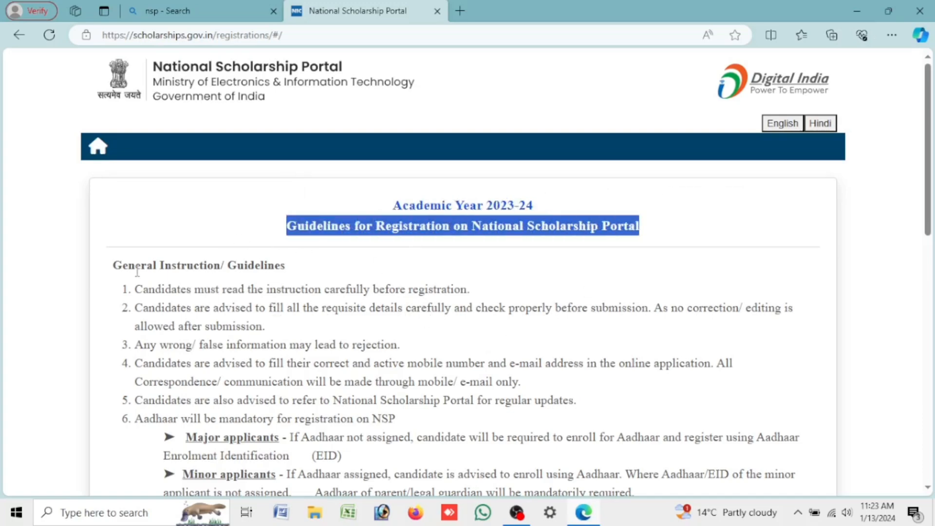
{"action": "scroll", "coordinate": [661, 230], "scroll_direction": "down", "scroll_amount": 15}
{"action": "left_click_drag", "start_coordinate": [256, 236], "coordinate": [642, 260]}
{"action": "left_click", "coordinate": [389, 257]}
{"action": "left_click_drag", "start_coordinate": [271, 231], "coordinate": [747, 234]}
Step: Accept the guidelines and duplicate-application undertakings, then continue to the registration form
{"action": "left_click", "coordinate": [111, 274]}
{"action": "left_click", "coordinate": [112, 313]}
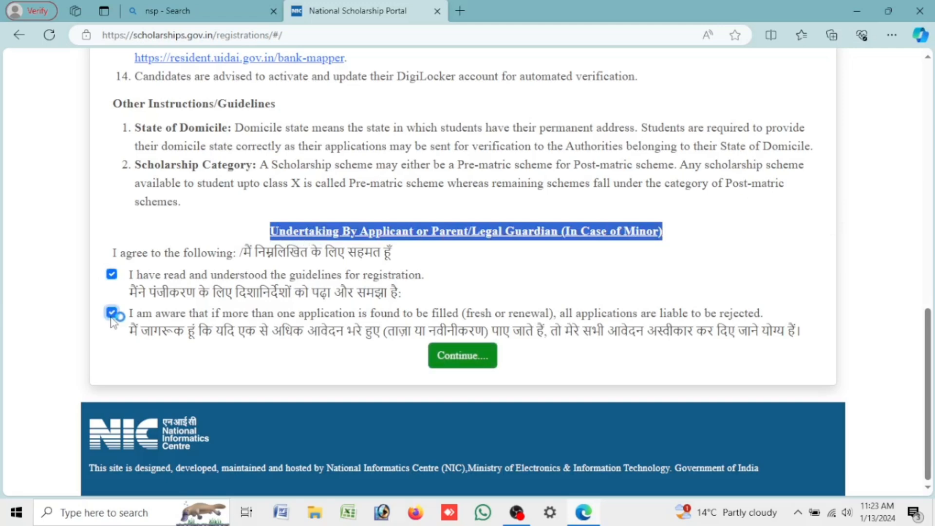
{"action": "left_click", "coordinate": [453, 358]}
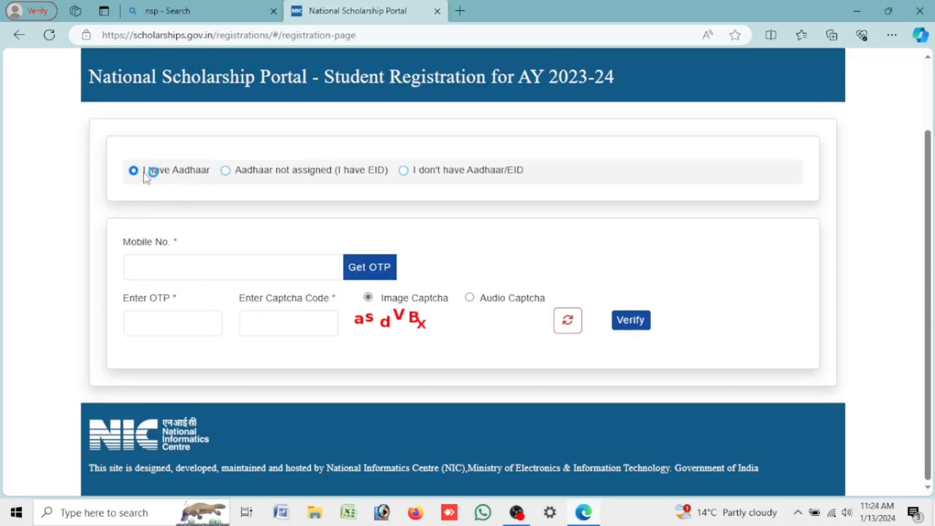
Step: Keep 'I have Aadhaar', get an OTP for the mobile number and verify it with the captcha
{"action": "left_click_drag", "start_coordinate": [143, 172], "coordinate": [214, 172]}
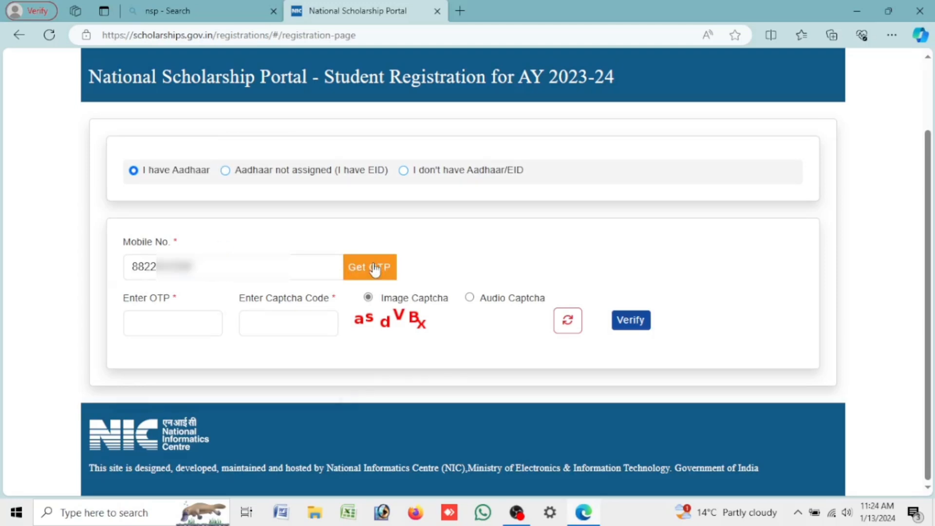
{"action": "left_click", "coordinate": [374, 268]}
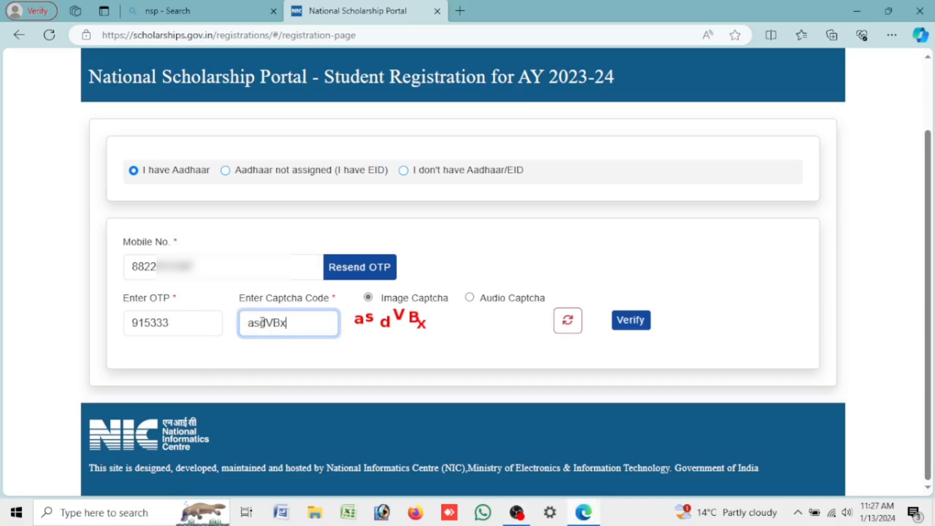
{"action": "left_click", "coordinate": [631, 321]}
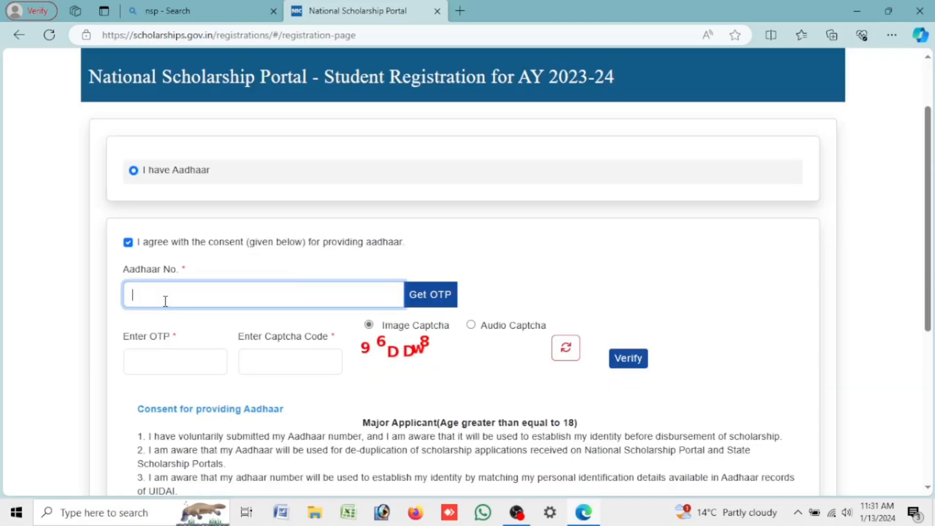
Step: Enter the Aadhaar number, request its OTP, fill in the captcha and verify
{"action": "type", "text": "••"}
{"action": "type", "text": "••••••••••"}
{"action": "left_click", "coordinate": [443, 303]}
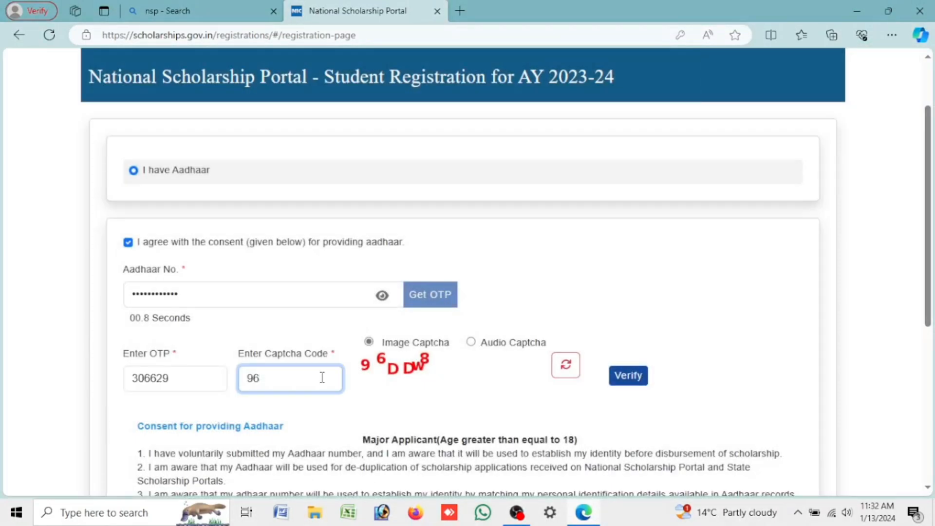
{"action": "type", "text": "DDw8"}
{"action": "left_click", "coordinate": [638, 371]}
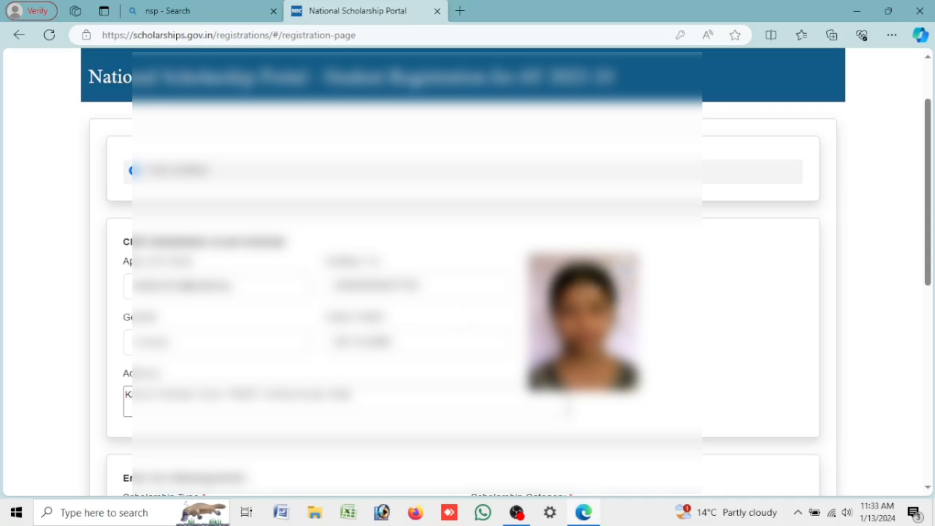
Step: Choose Scholarship Scheme as the scholarship type
{"action": "scroll", "coordinate": [760, 273], "scroll_direction": "down", "scroll_amount": 3}
{"action": "scroll", "coordinate": [572, 296], "scroll_direction": "down", "scroll_amount": 3}
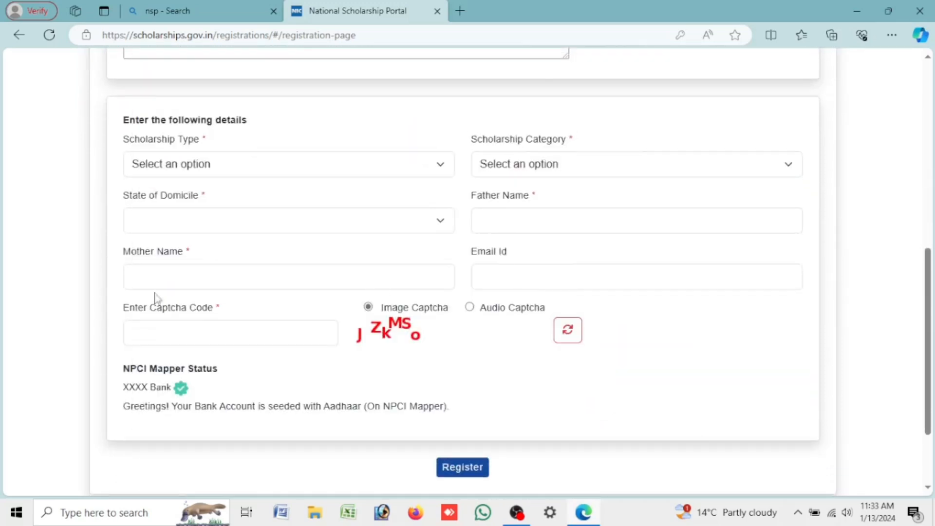
{"action": "left_click", "coordinate": [214, 165]}
{"action": "left_click", "coordinate": [214, 164]}
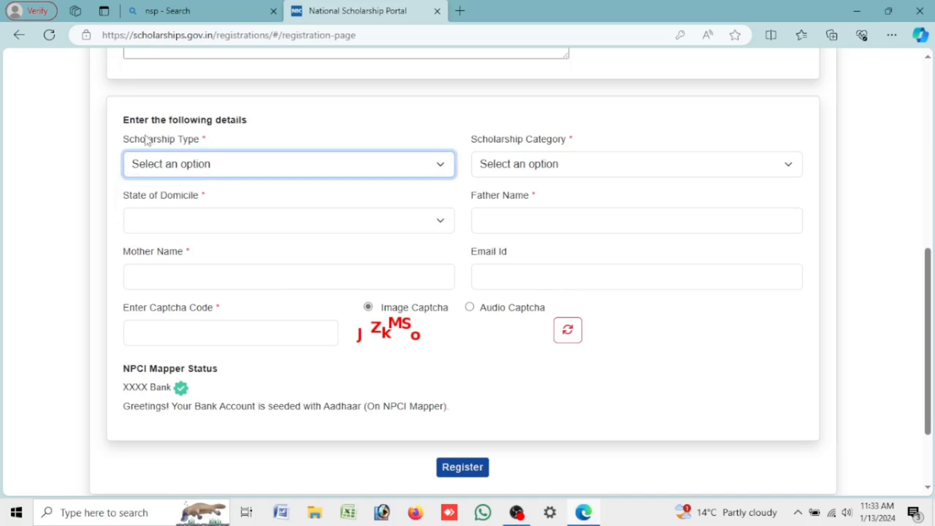
{"action": "left_click_drag", "start_coordinate": [123, 120], "coordinate": [259, 127]}
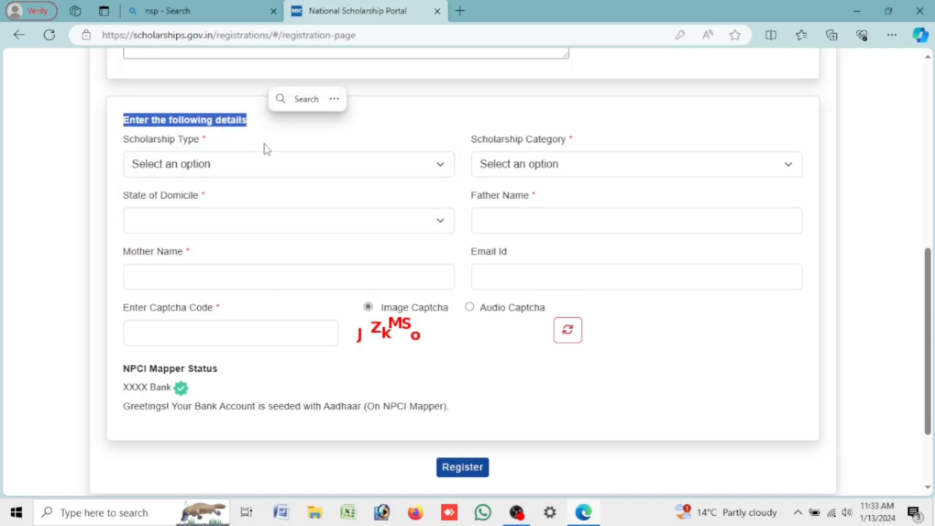
{"action": "left_click", "coordinate": [266, 161]}
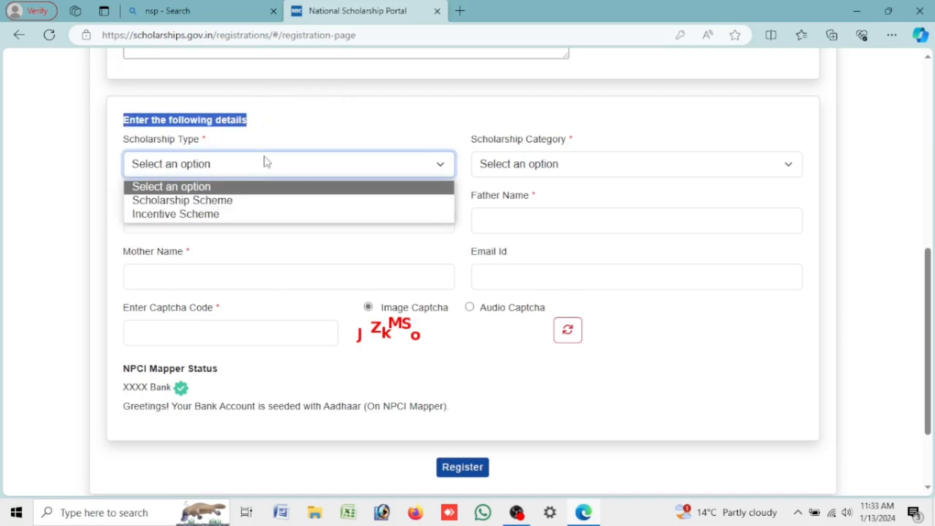
{"action": "left_click", "coordinate": [253, 202]}
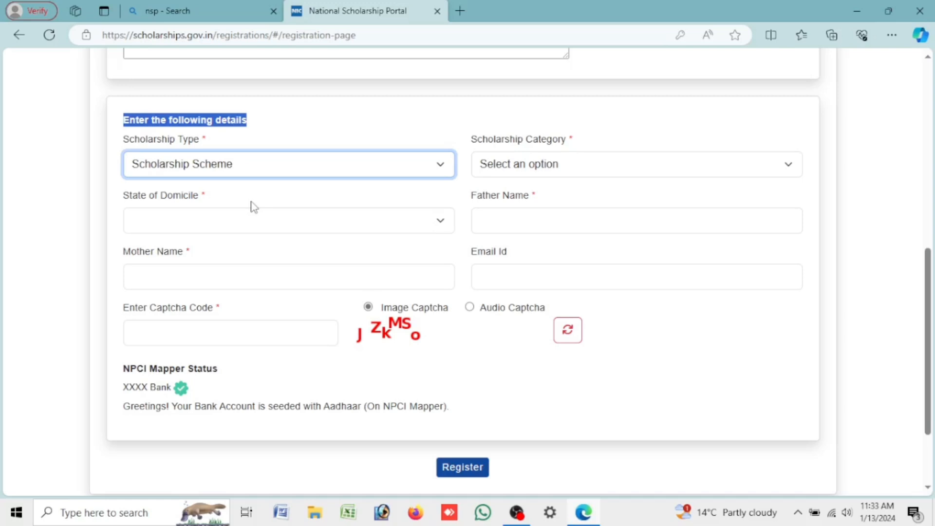
Step: Set the category to Post Matric/Top Class/MCM and the state of domicile to ASSAM
{"action": "left_click_drag", "start_coordinate": [472, 145], "coordinate": [583, 175]}
{"action": "left_click", "coordinate": [583, 173]}
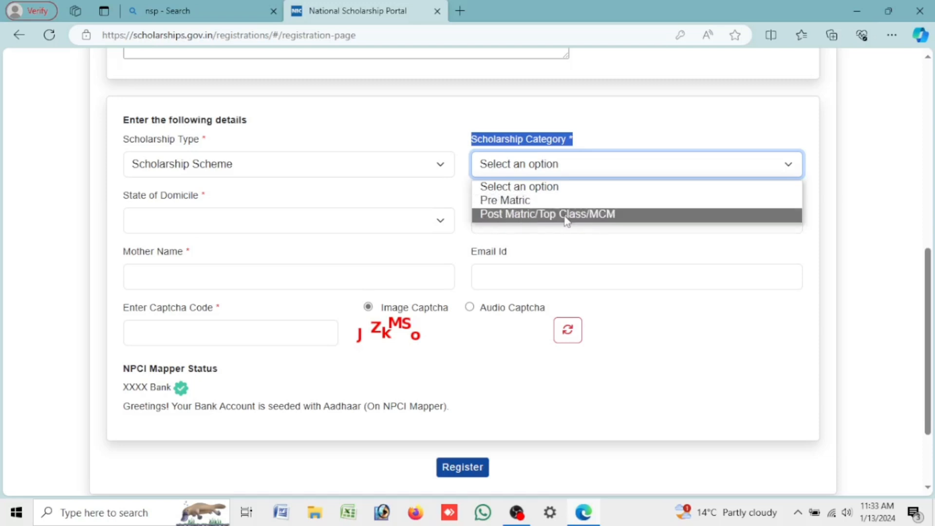
{"action": "left_click", "coordinate": [593, 216]}
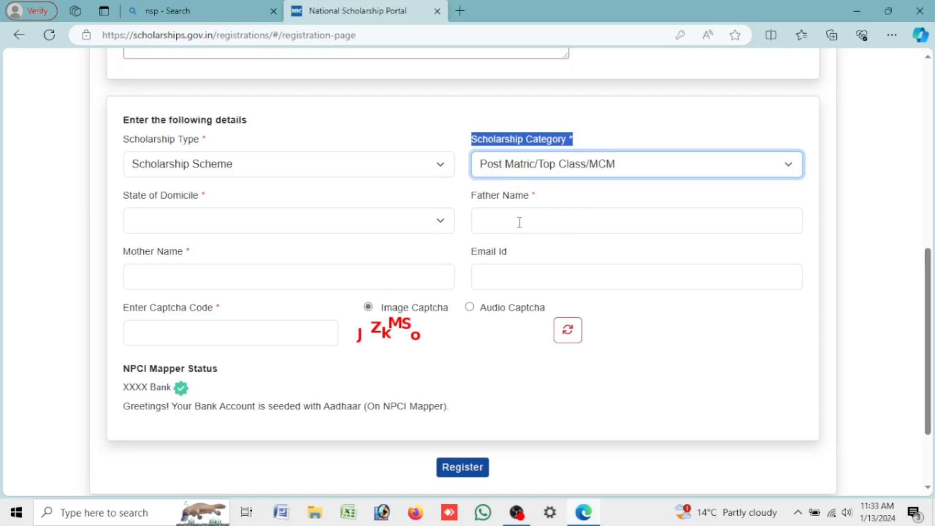
{"action": "left_click", "coordinate": [365, 226]}
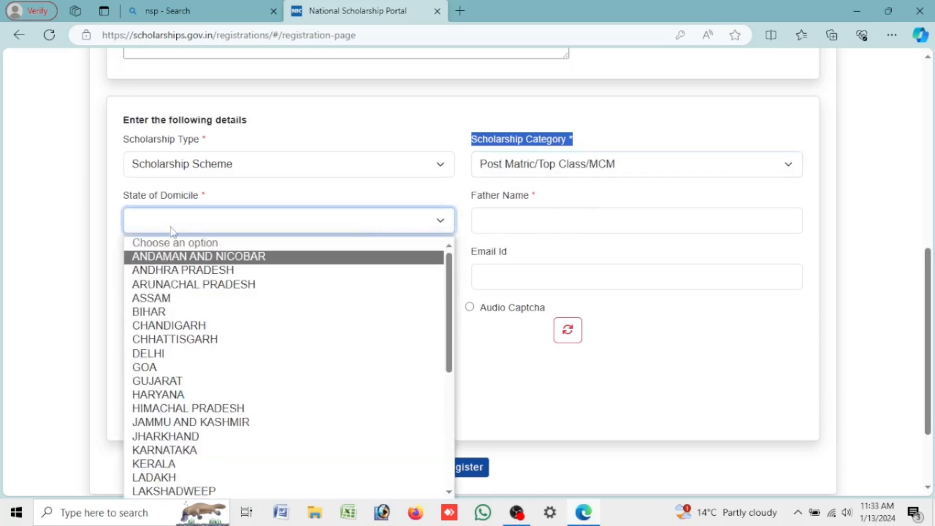
{"action": "left_click_drag", "start_coordinate": [124, 197], "coordinate": [235, 196]}
{"action": "left_click", "coordinate": [233, 225]}
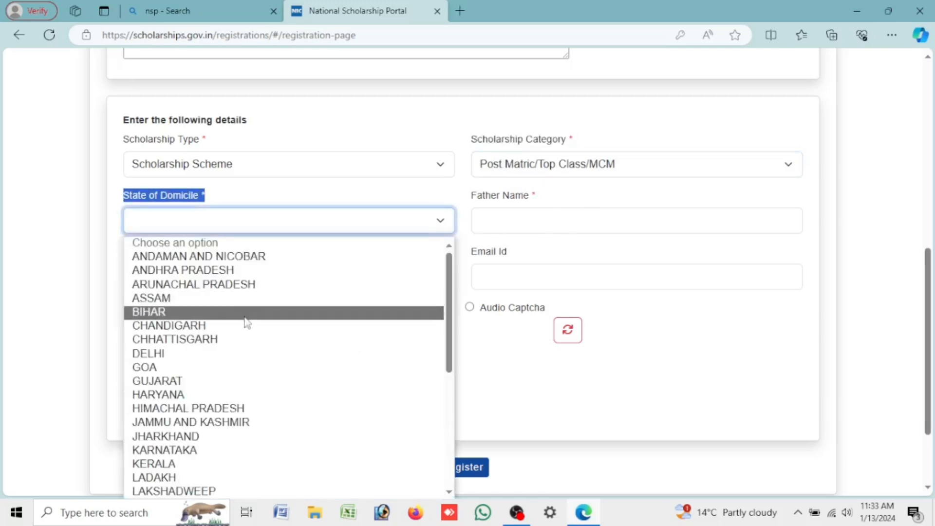
{"action": "left_click", "coordinate": [246, 301]}
Step: Start typing the father's name
{"action": "left_click", "coordinate": [484, 211]}
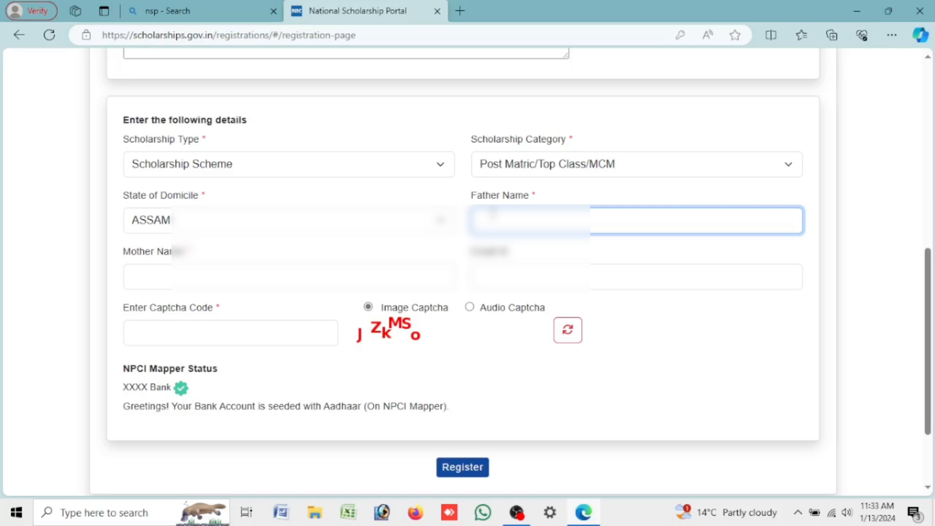
{"action": "type", "text": "MD"}
{"action": "type", "text": "S"}
{"action": "type", "text": "o"}
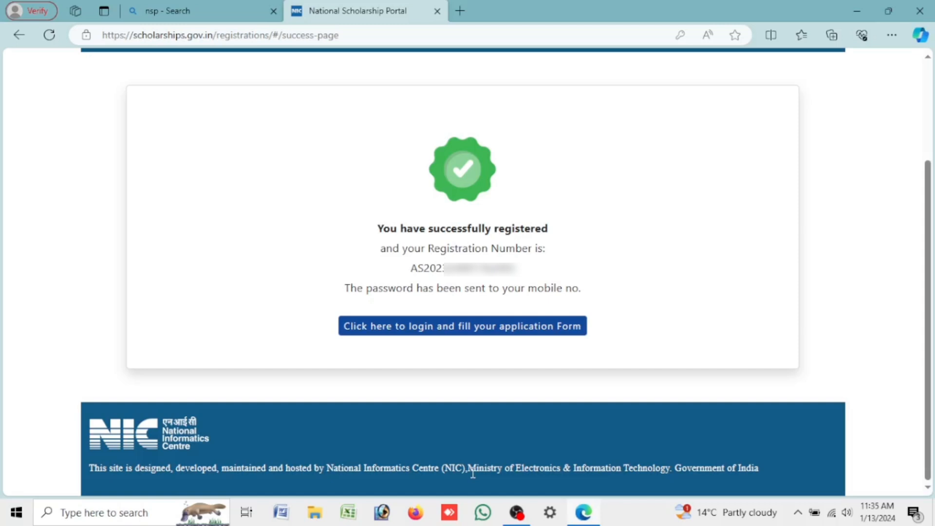
Step: Log in with the new registration number pasted as the Application Id
{"action": "double_click", "coordinate": [463, 268]}
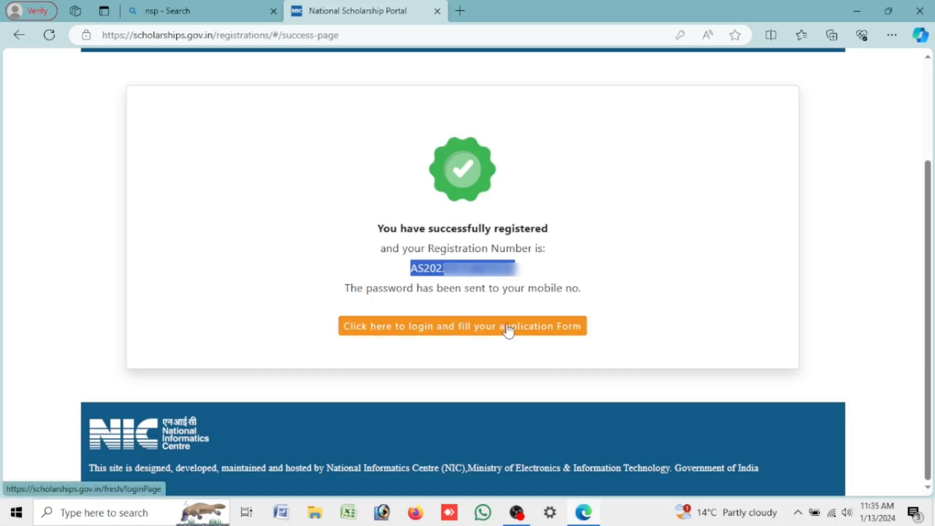
{"action": "left_click", "coordinate": [508, 328]}
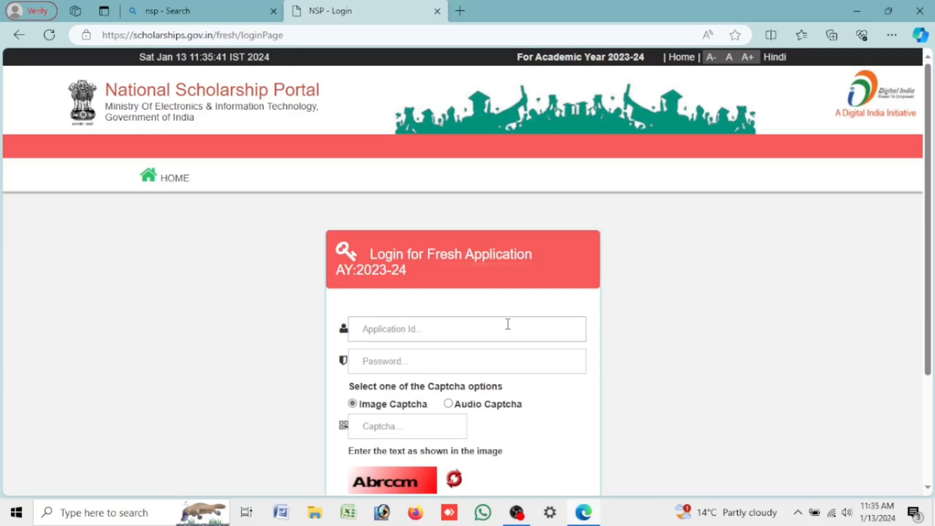
{"action": "left_click", "coordinate": [508, 323]}
{"action": "key", "text": "ctrl+v"}
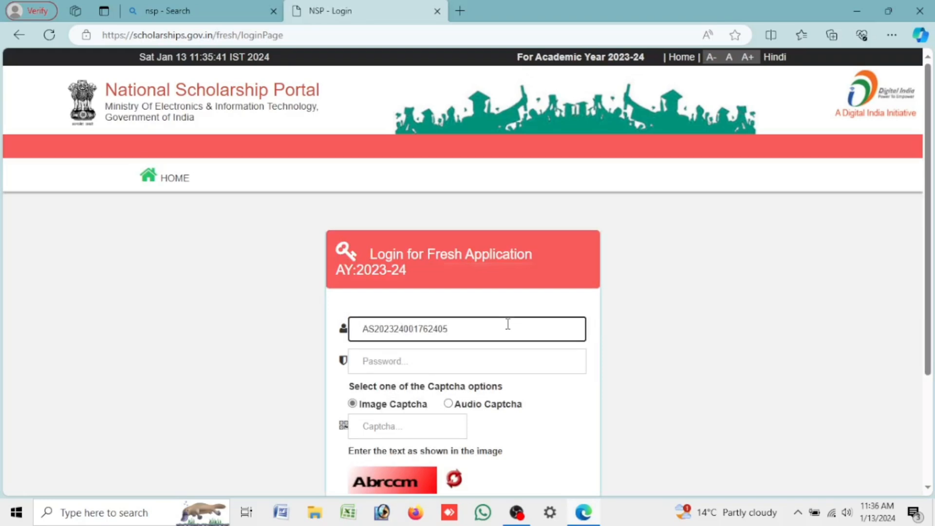
{"action": "scroll", "coordinate": [508, 324], "scroll_direction": "down", "scroll_amount": 3}
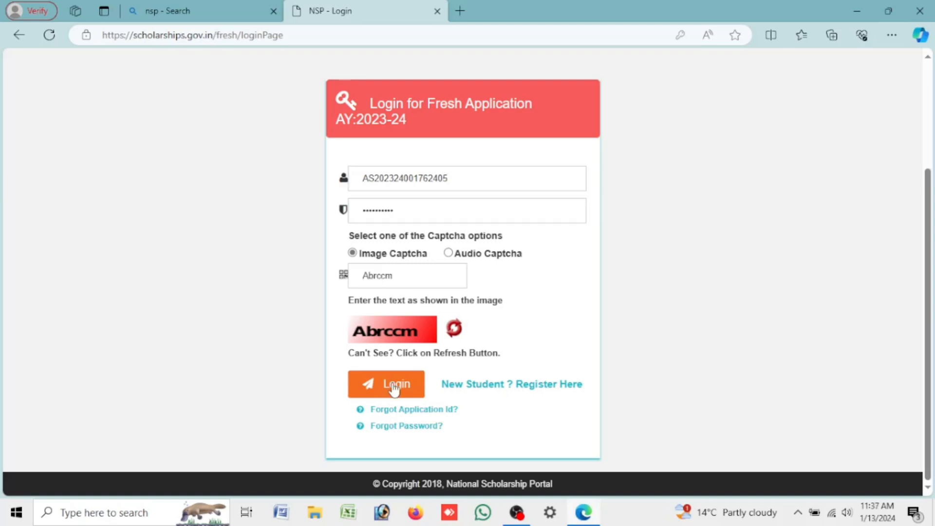
{"action": "left_click", "coordinate": [394, 388]}
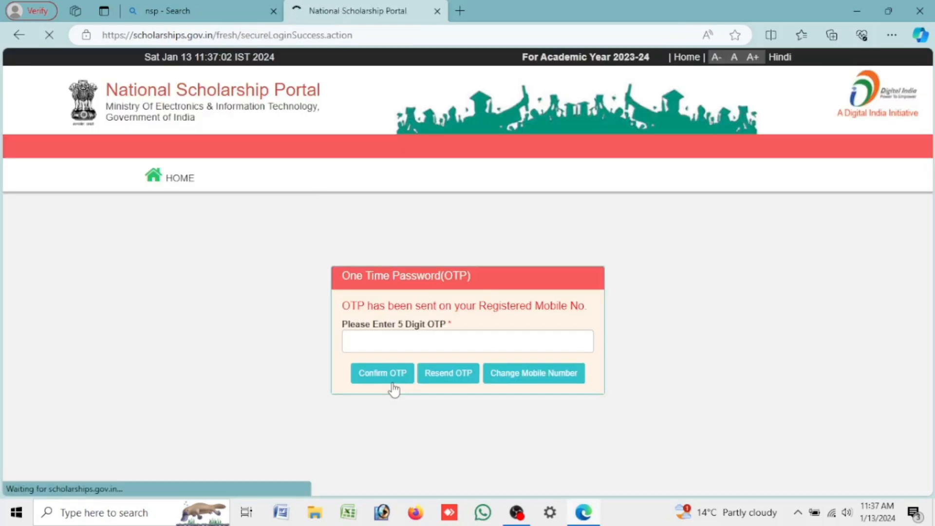
Step: Enter and confirm the one-time password sent to the mobile
{"action": "left_click", "coordinate": [417, 343]}
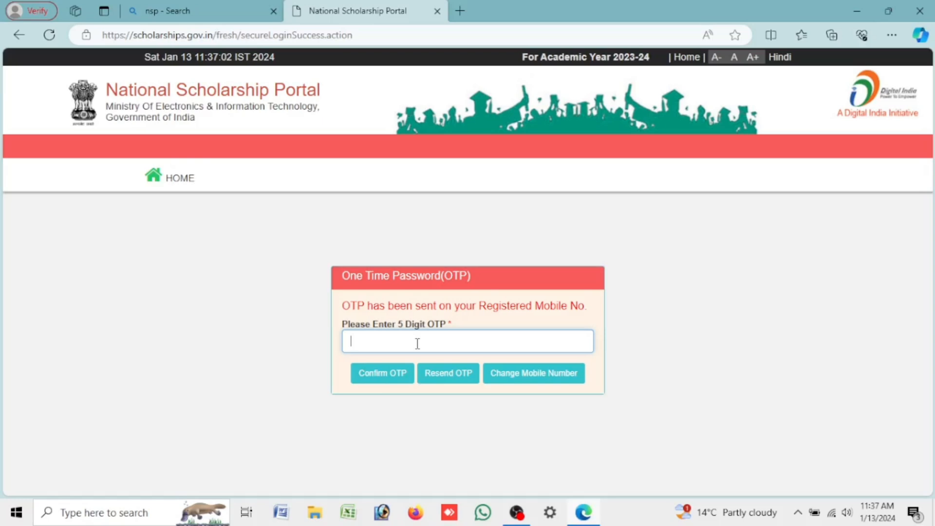
{"action": "left_click", "coordinate": [399, 373]}
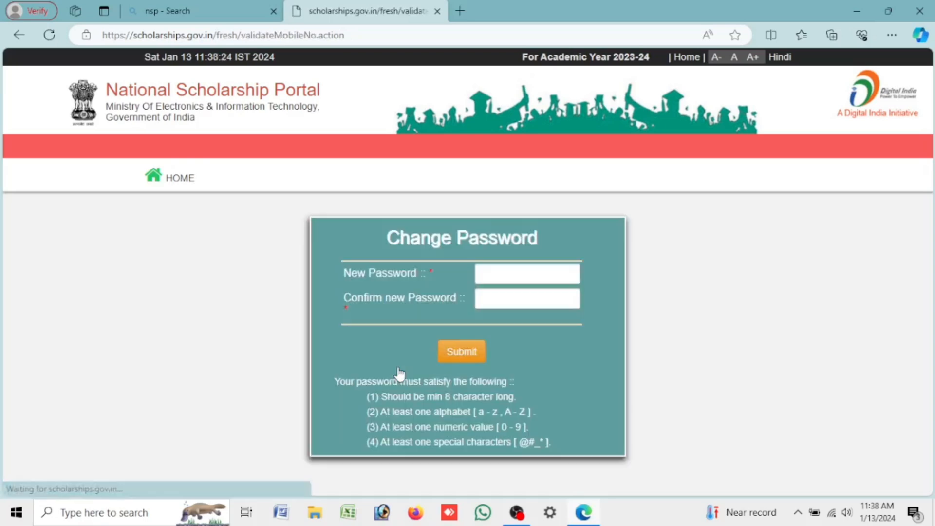
Step: Type the new password into both New Password and Confirm new Password
{"action": "left_click", "coordinate": [530, 266]}
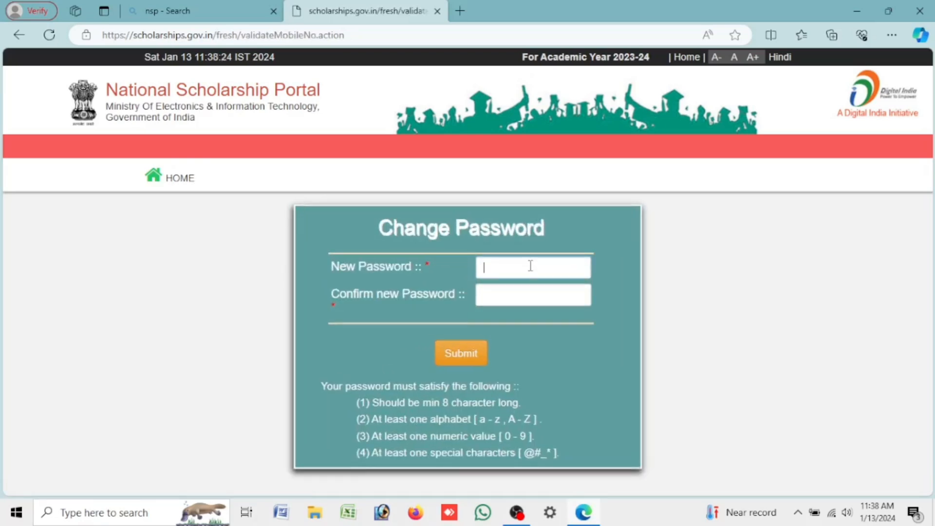
{"action": "type", "text": "••••••••"}
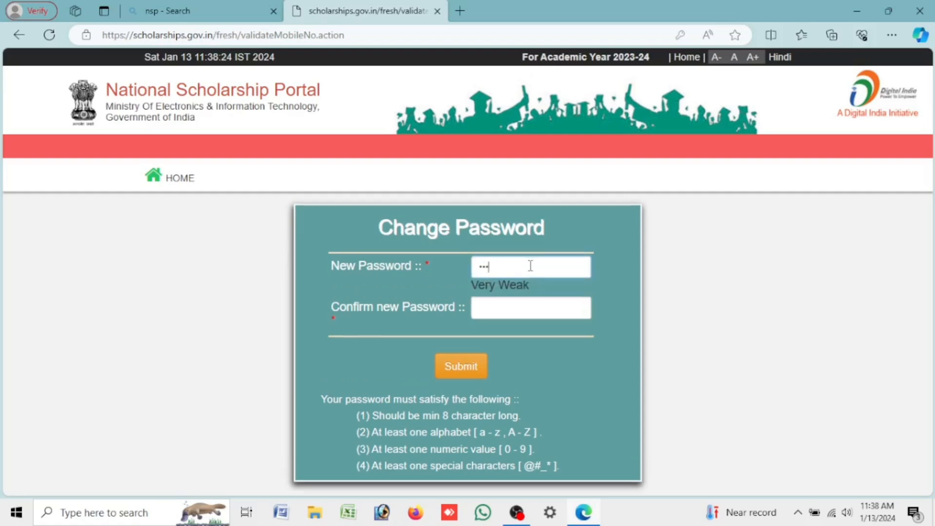
{"action": "type", "text": "••"}
{"action": "key", "text": "Tab"}
{"action": "type", "text": "••••••"}
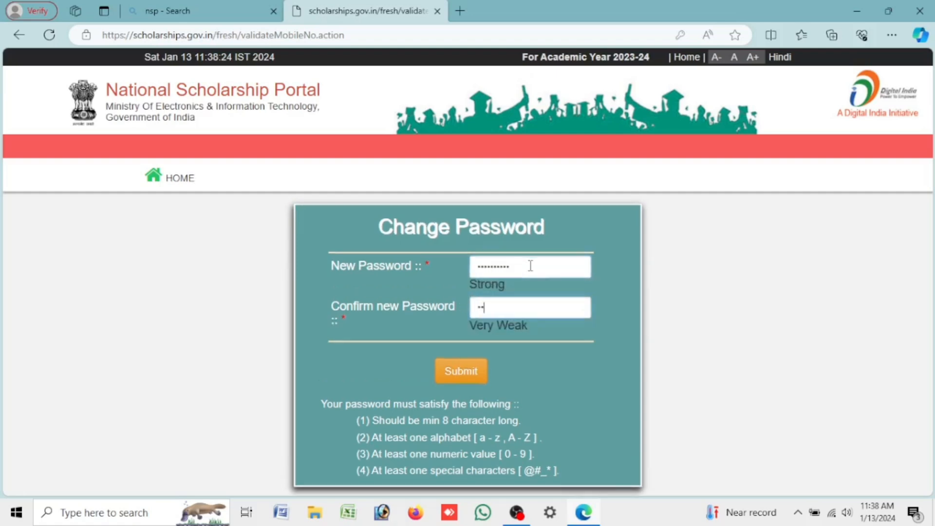
{"action": "type", "text": "••••"}
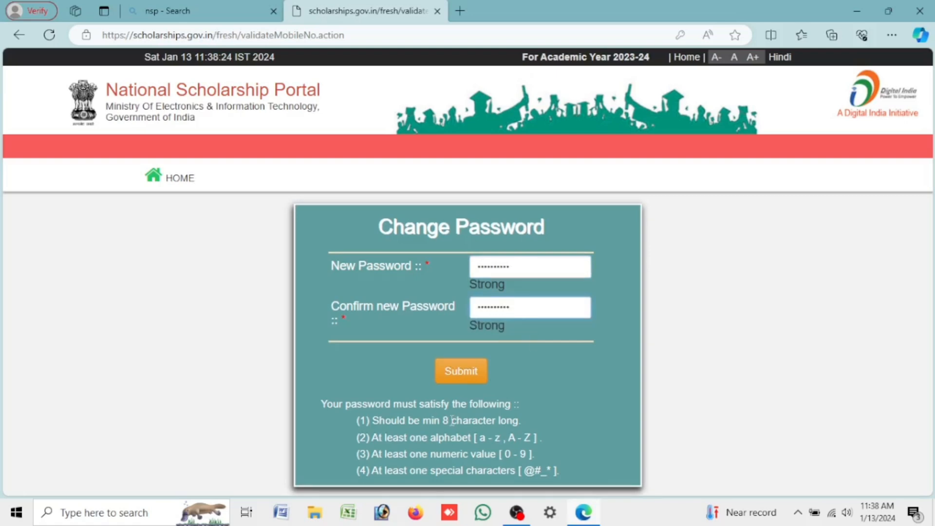
Step: Highlight the alphabet, numeric and special-character password rules, then submit the new password
{"action": "left_click_drag", "start_coordinate": [365, 437], "coordinate": [548, 437]}
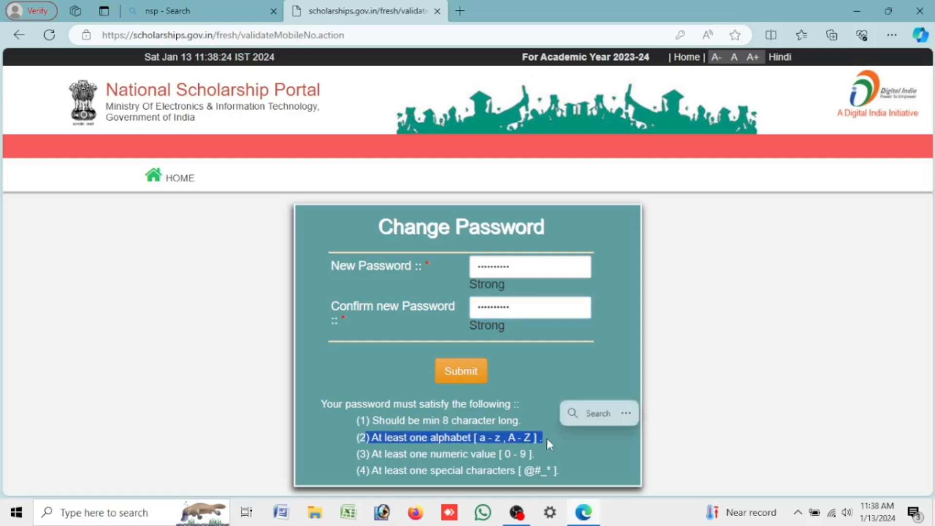
{"action": "left_click_drag", "start_coordinate": [366, 454], "coordinate": [580, 460]}
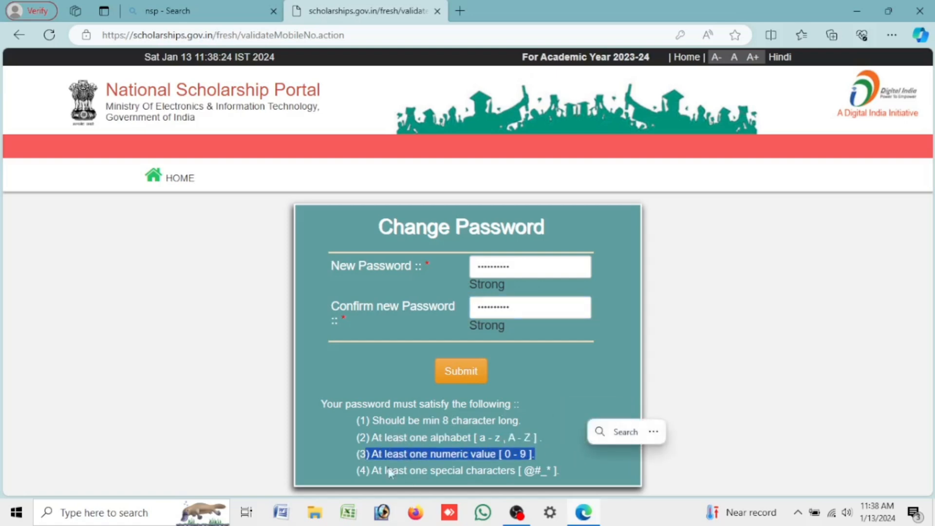
{"action": "left_click_drag", "start_coordinate": [370, 463], "coordinate": [560, 470]}
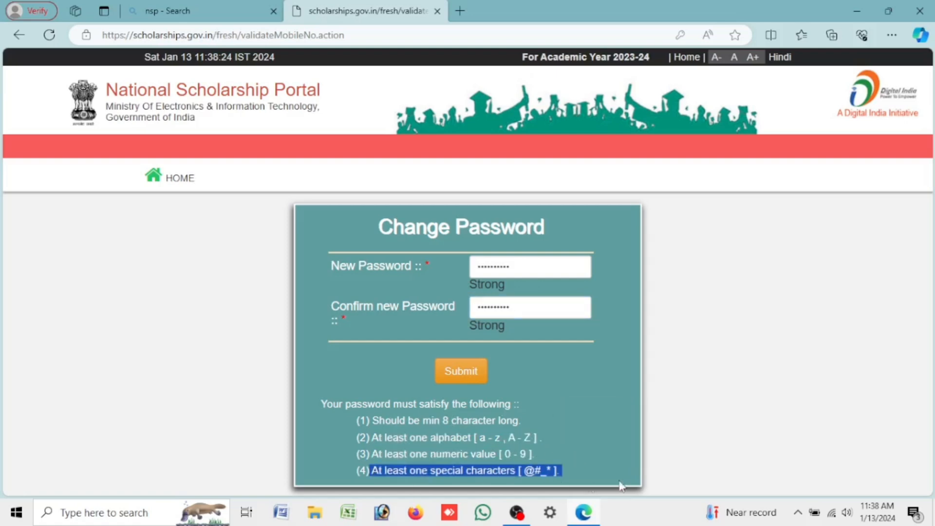
{"action": "left_click", "coordinate": [460, 373]}
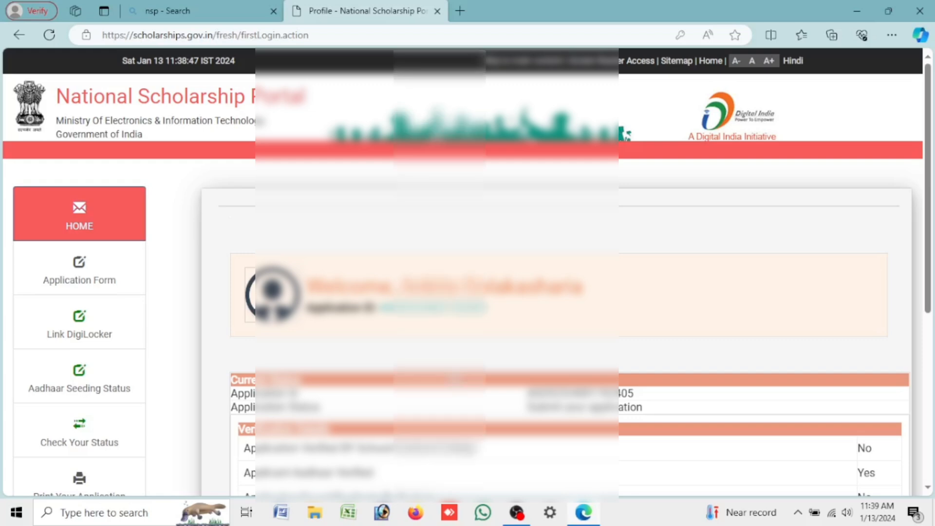
Step: Open the Application Form from the sidebar and highlight its Religion field
{"action": "left_click", "coordinate": [98, 278]}
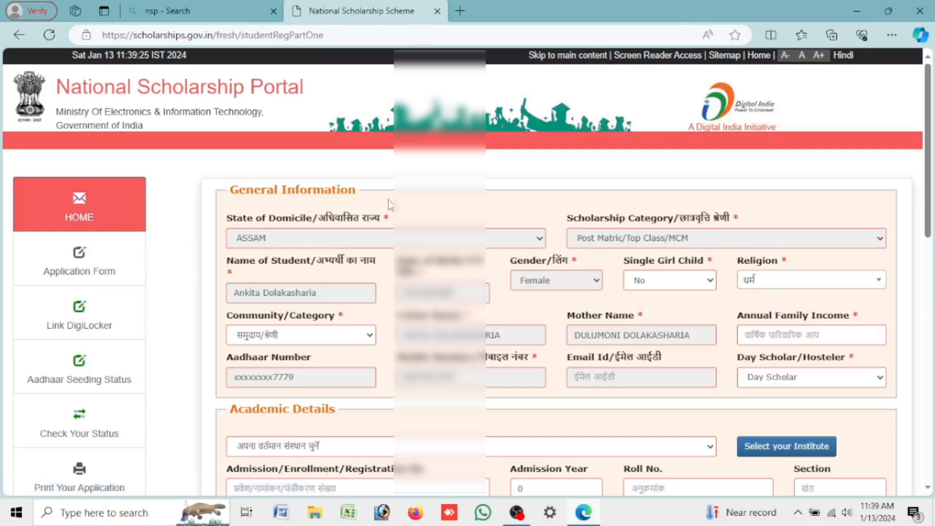
{"action": "scroll", "coordinate": [741, 244], "scroll_direction": "down", "scroll_amount": 12}
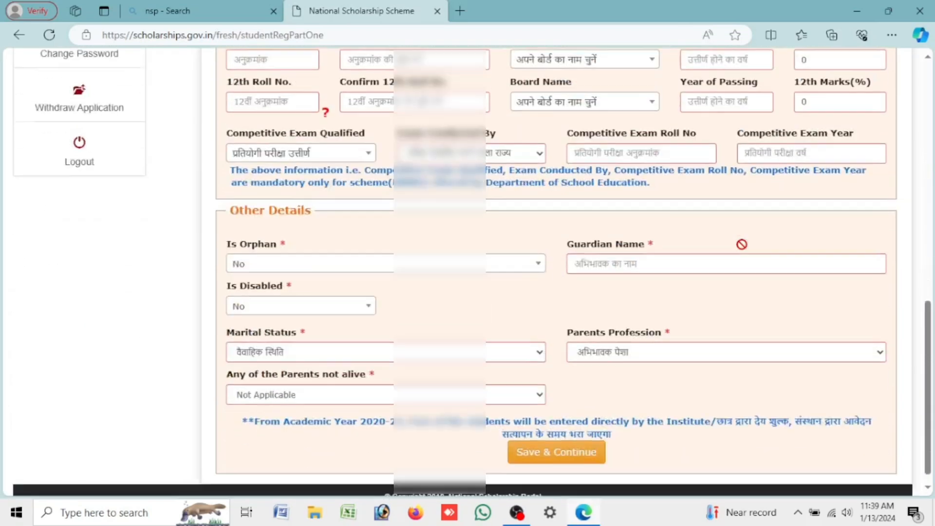
{"action": "scroll", "coordinate": [742, 244], "scroll_direction": "up", "scroll_amount": 11}
{"action": "scroll", "coordinate": [741, 244], "scroll_direction": "up", "scroll_amount": 1}
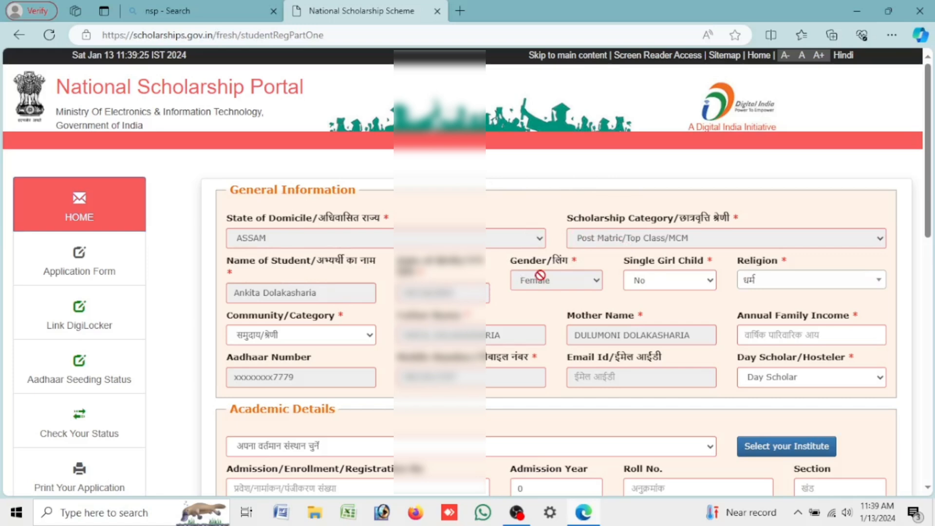
{"action": "left_click_drag", "start_coordinate": [736, 261], "coordinate": [789, 263]}
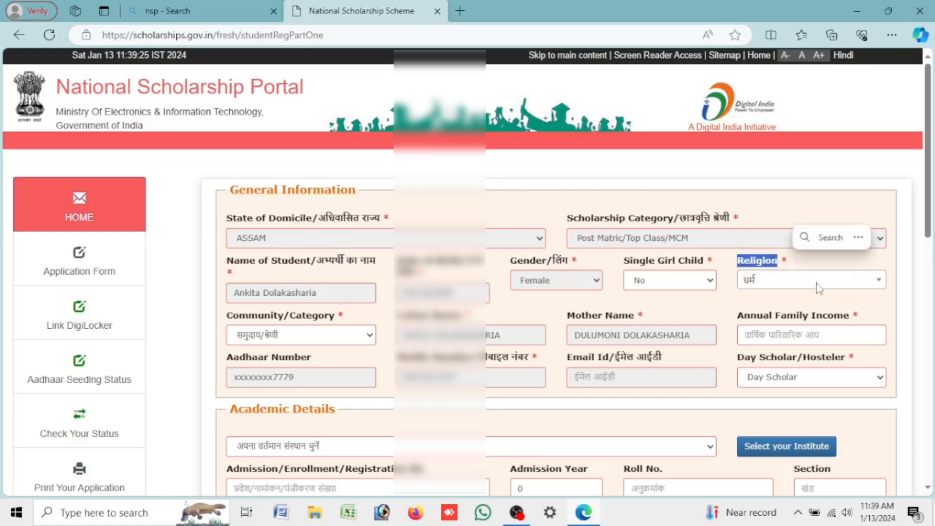
Step: Set religion to Hindu and Community/Category to OBC
{"action": "left_click", "coordinate": [759, 285]}
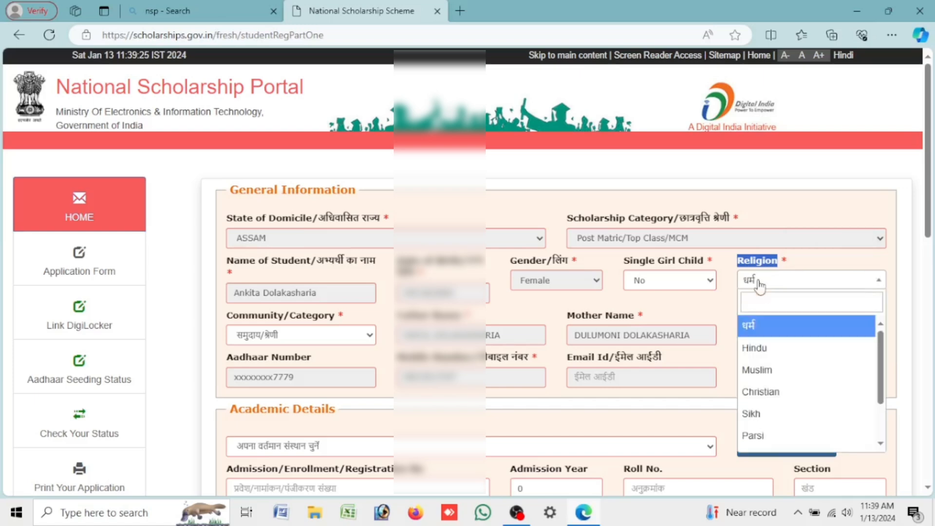
{"action": "left_click", "coordinate": [767, 358]}
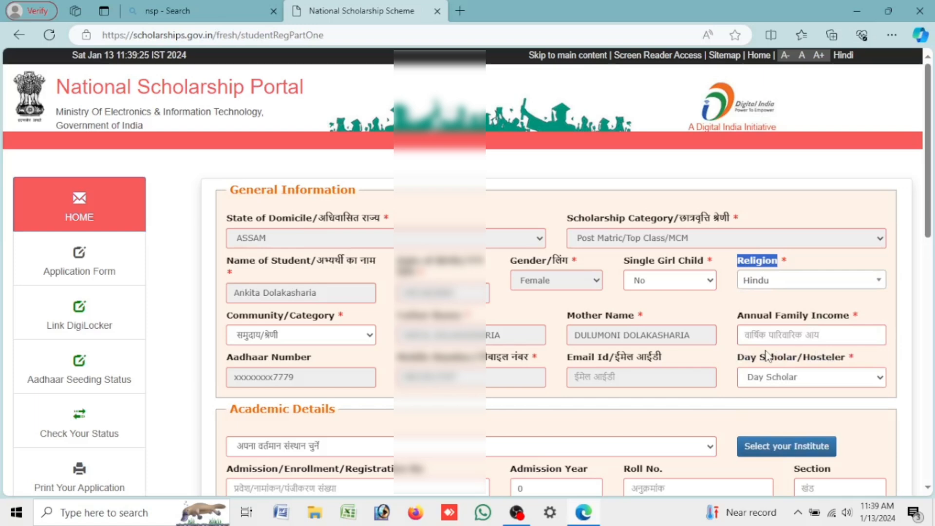
{"action": "left_click_drag", "start_coordinate": [227, 316], "coordinate": [336, 317]}
{"action": "left_click", "coordinate": [360, 344]}
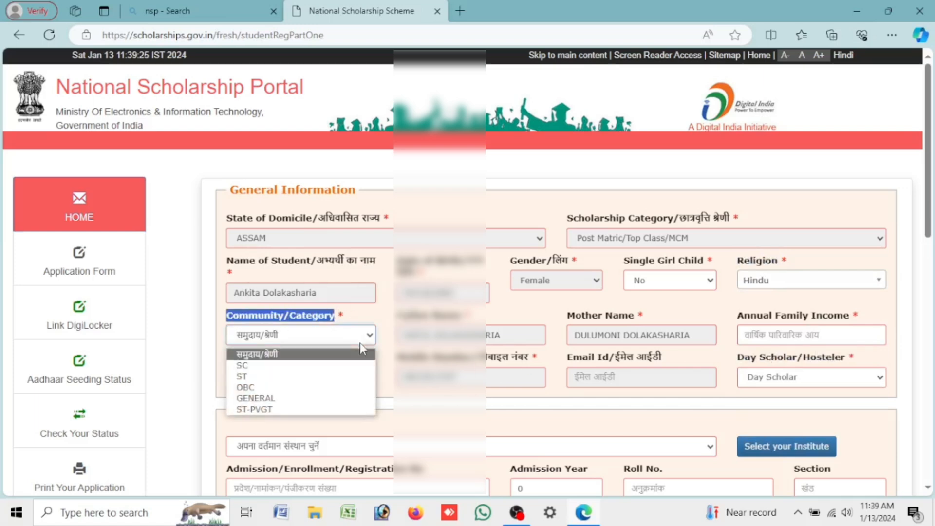
{"action": "left_click", "coordinate": [347, 393]}
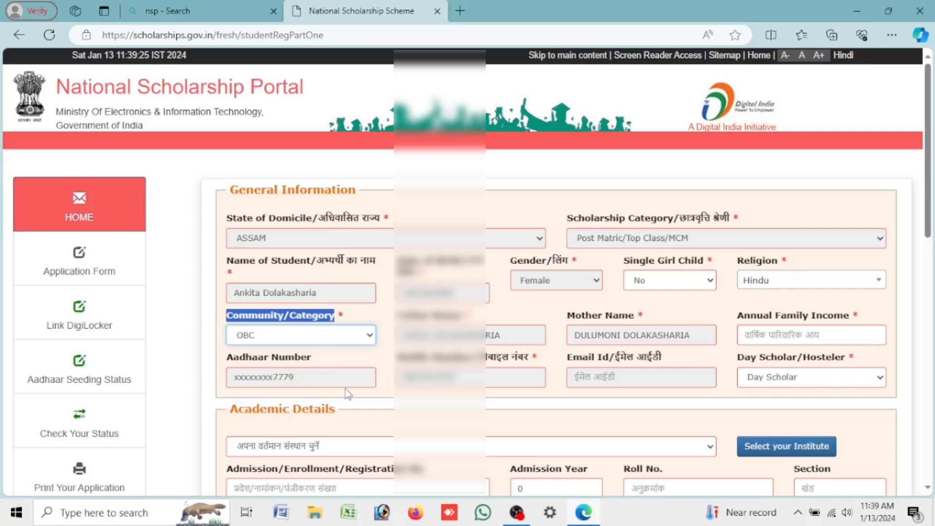
Step: Click into annual family income, then keep Day Scholar as the Day Scholar/Hosteler status
{"action": "left_click", "coordinate": [785, 340]}
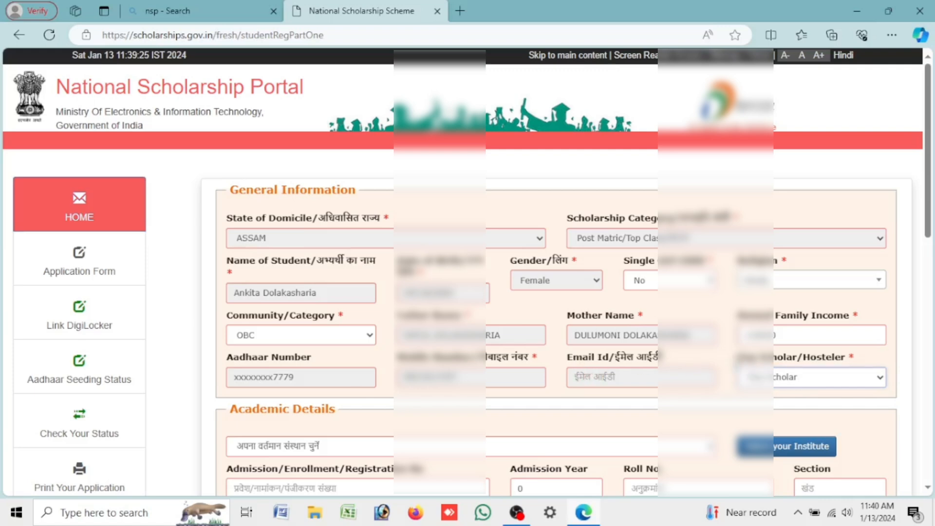
{"action": "left_click_drag", "start_coordinate": [738, 357], "coordinate": [867, 359]}
{"action": "left_click", "coordinate": [831, 373]}
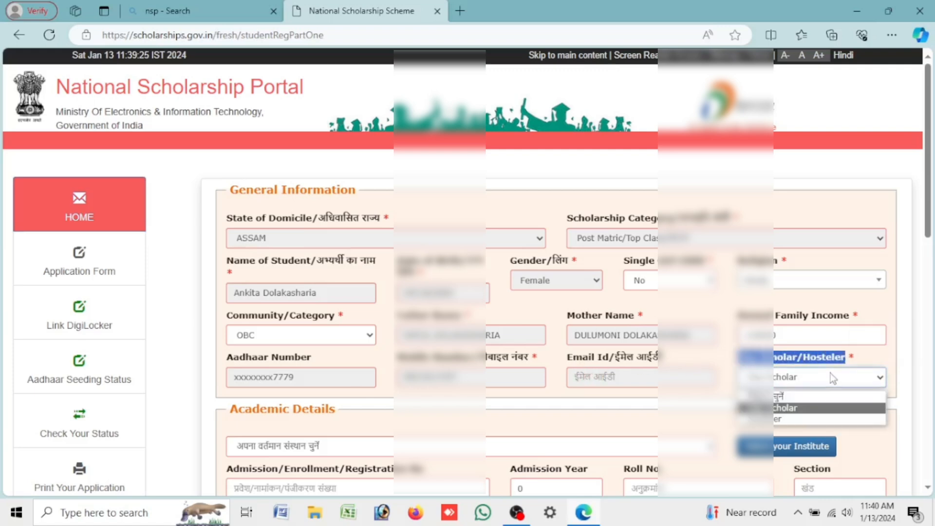
{"action": "left_click", "coordinate": [812, 420]}
{"action": "left_click", "coordinate": [792, 379]}
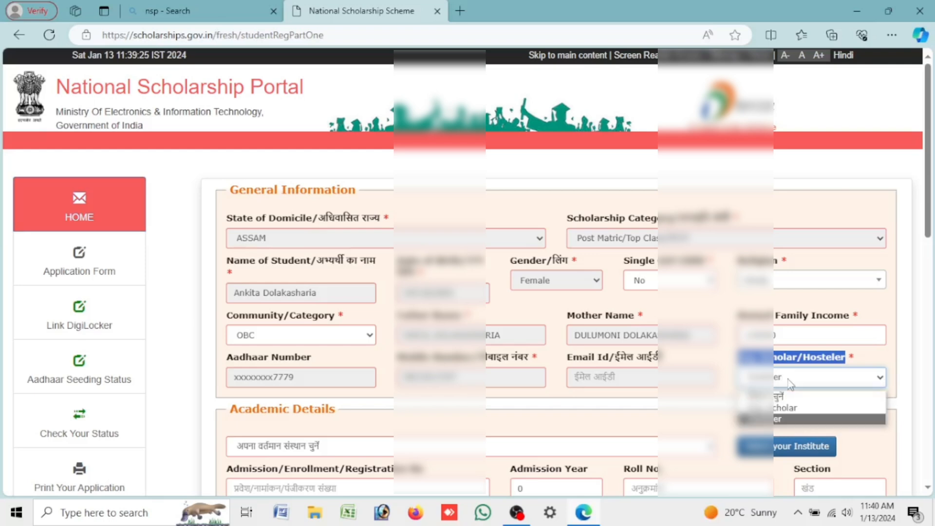
{"action": "left_click", "coordinate": [792, 411]}
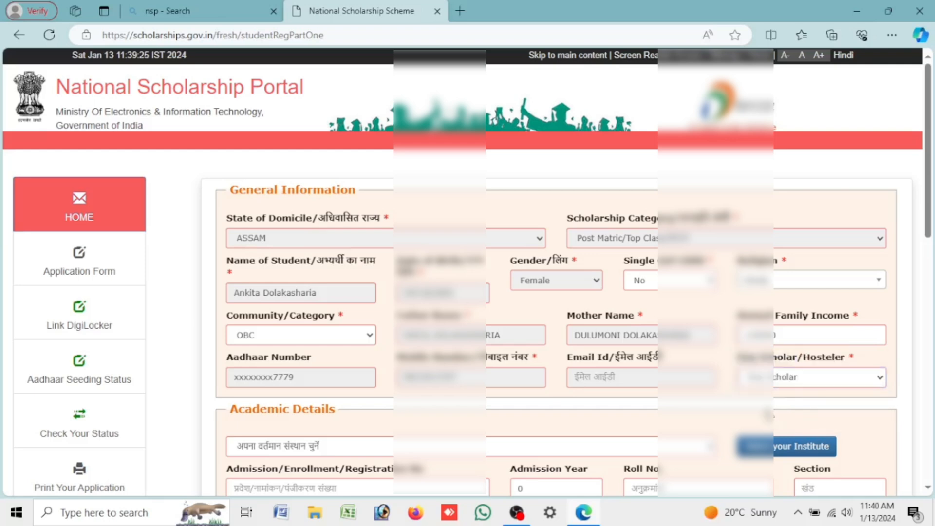
Step: Scroll to the Academic Details section and open the current institute choices
{"action": "scroll", "coordinate": [768, 415], "scroll_direction": "down", "scroll_amount": 3}
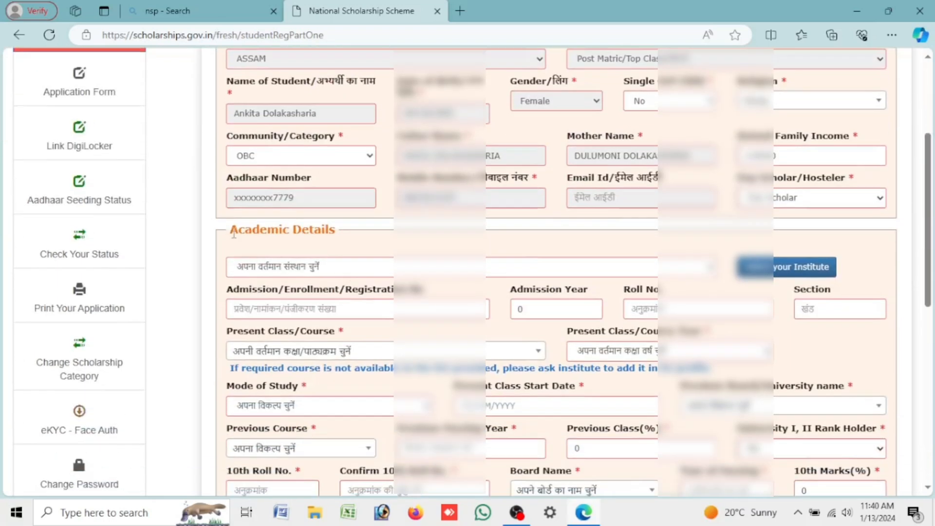
{"action": "scroll", "coordinate": [234, 235], "scroll_direction": "down", "scroll_amount": 3}
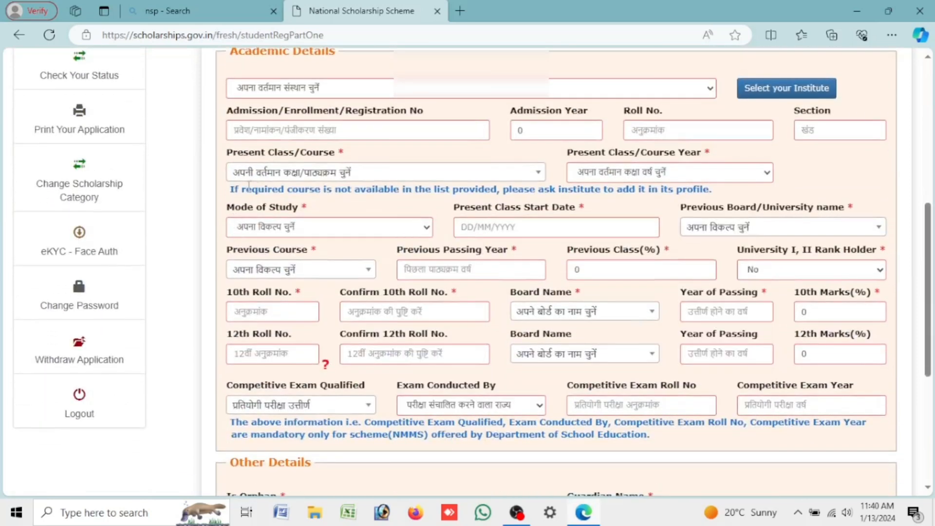
{"action": "left_click", "coordinate": [927, 57]}
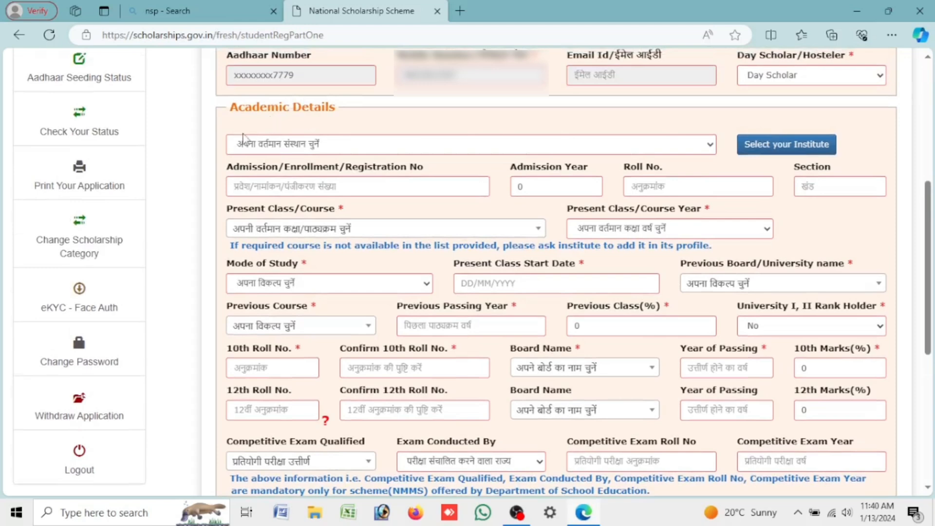
{"action": "left_click_drag", "start_coordinate": [231, 111], "coordinate": [336, 109]}
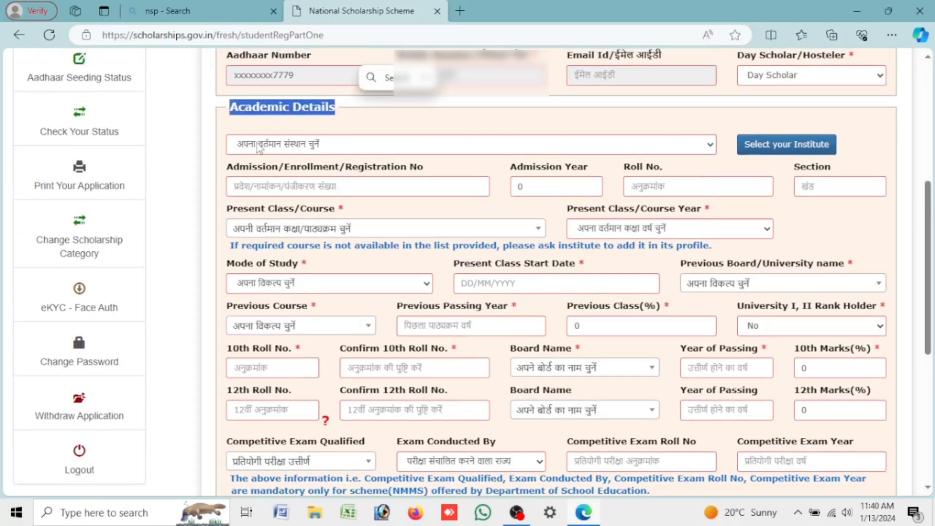
{"action": "left_click", "coordinate": [256, 144]}
Step: Filter institutions by state ASSAM and district JORHAT and load the list
{"action": "left_click", "coordinate": [304, 189]}
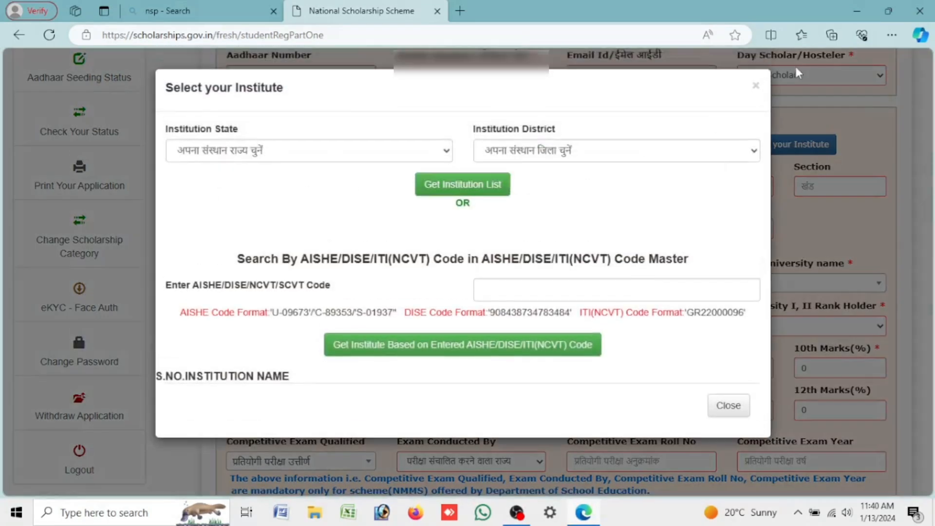
{"action": "left_click", "coordinate": [757, 86]}
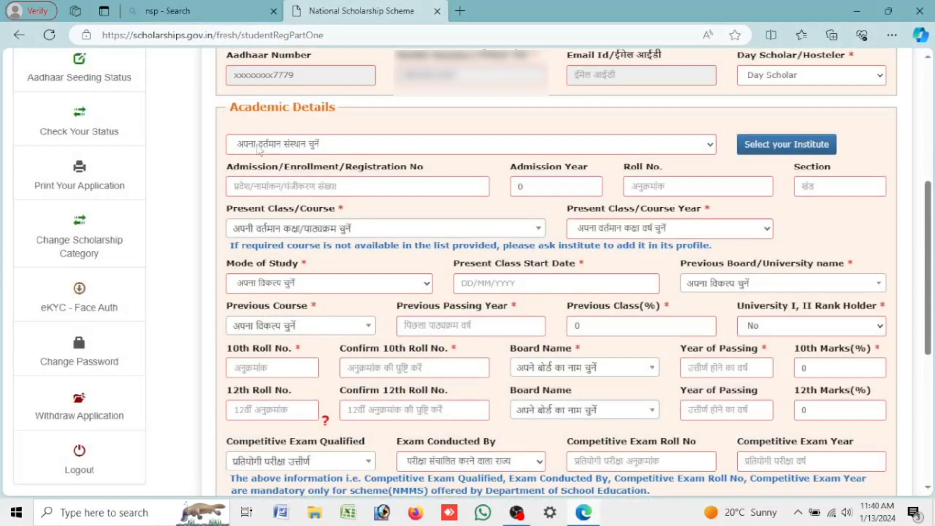
{"action": "left_click", "coordinate": [744, 146]}
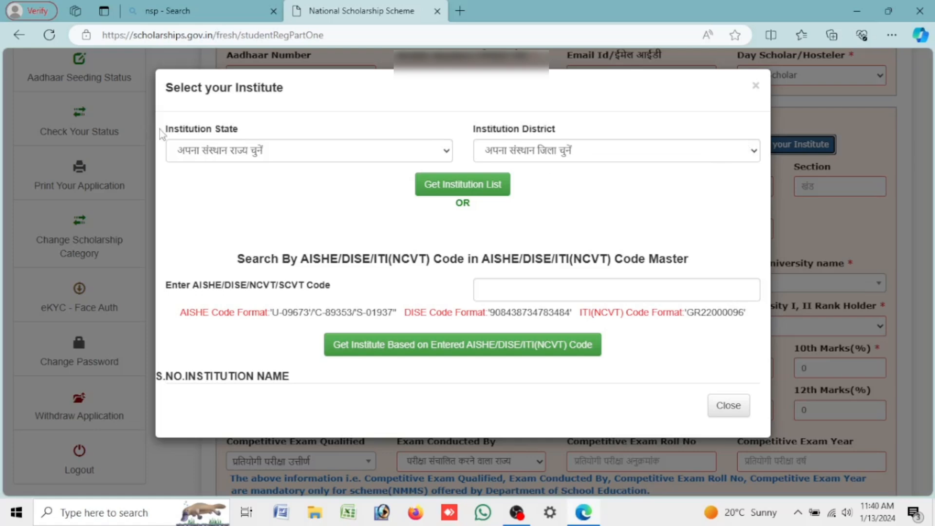
{"action": "left_click_drag", "start_coordinate": [159, 130], "coordinate": [261, 131]}
{"action": "left_click", "coordinate": [268, 151]}
{"action": "left_click", "coordinate": [273, 217]}
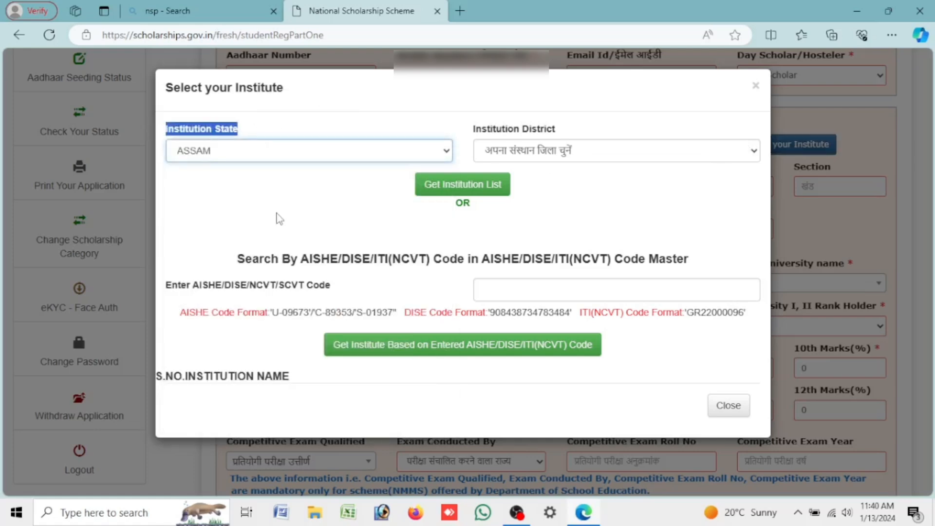
{"action": "left_click_drag", "start_coordinate": [464, 130], "coordinate": [555, 130]}
{"action": "left_click", "coordinate": [584, 150]}
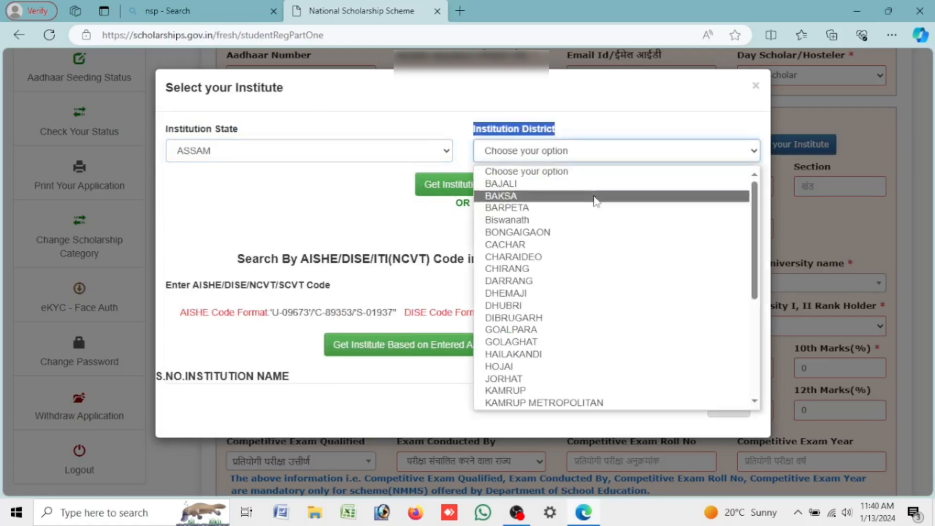
{"action": "left_click", "coordinate": [565, 380]}
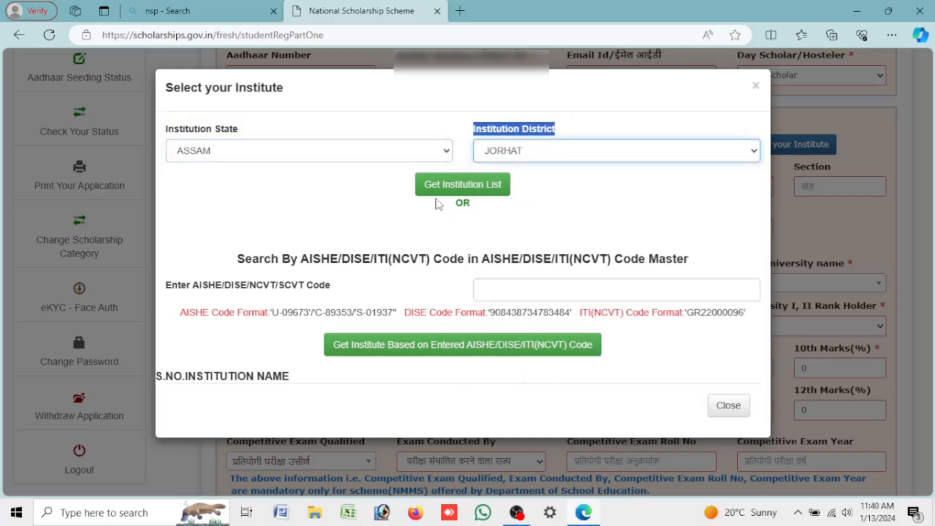
{"action": "left_click", "coordinate": [467, 188]}
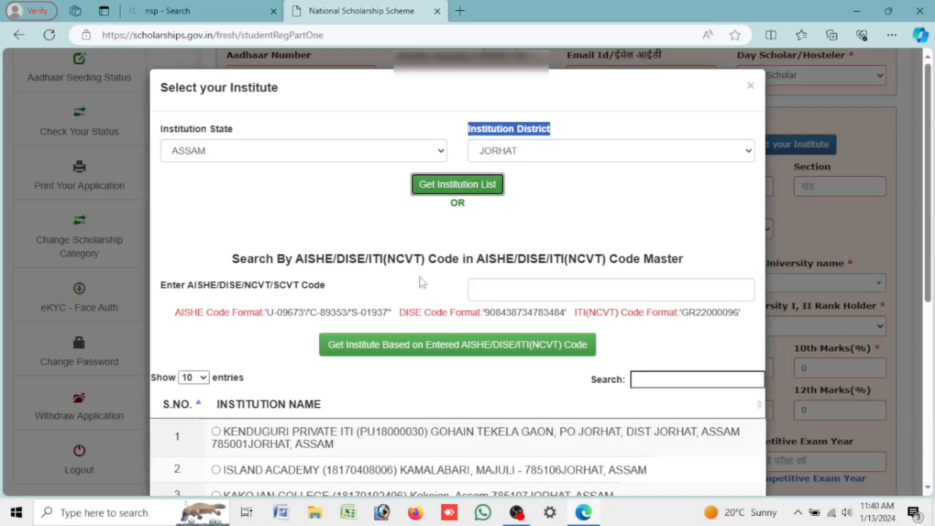
Step: Pick KAKOJAN COLLEGE KAKOJAN (C-8421) from page 3 and confirm it as the institute
{"action": "scroll", "coordinate": [407, 355], "scroll_direction": "down", "scroll_amount": 3}
{"action": "scroll", "coordinate": [411, 338], "scroll_direction": "down", "scroll_amount": 2}
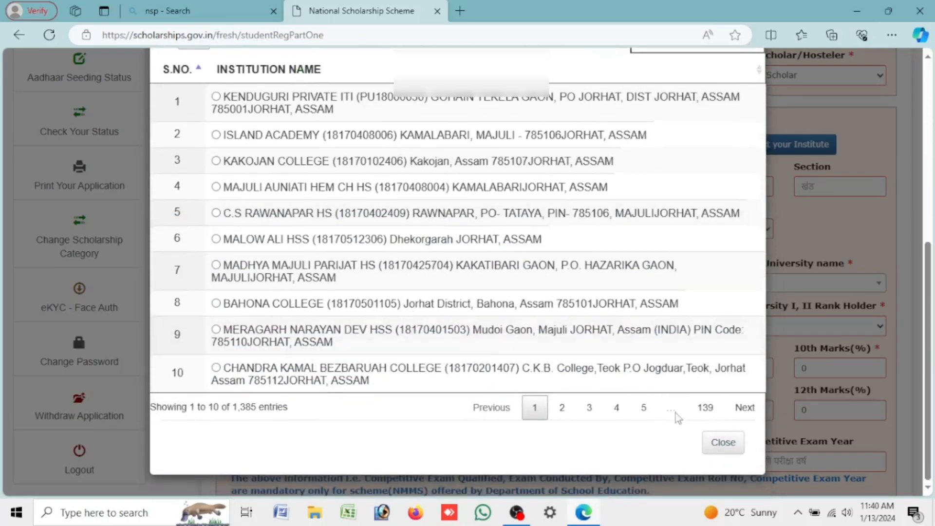
{"action": "left_click", "coordinate": [590, 411]}
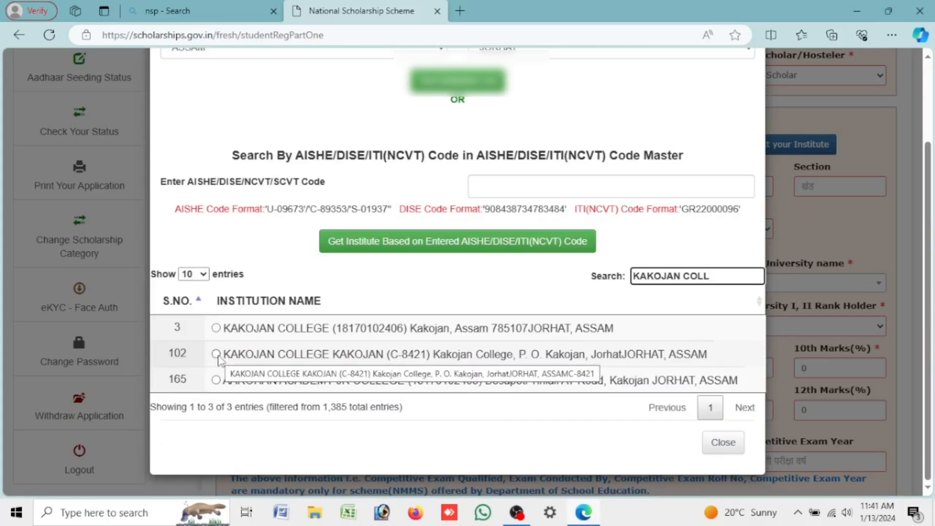
{"action": "left_click", "coordinate": [215, 354]}
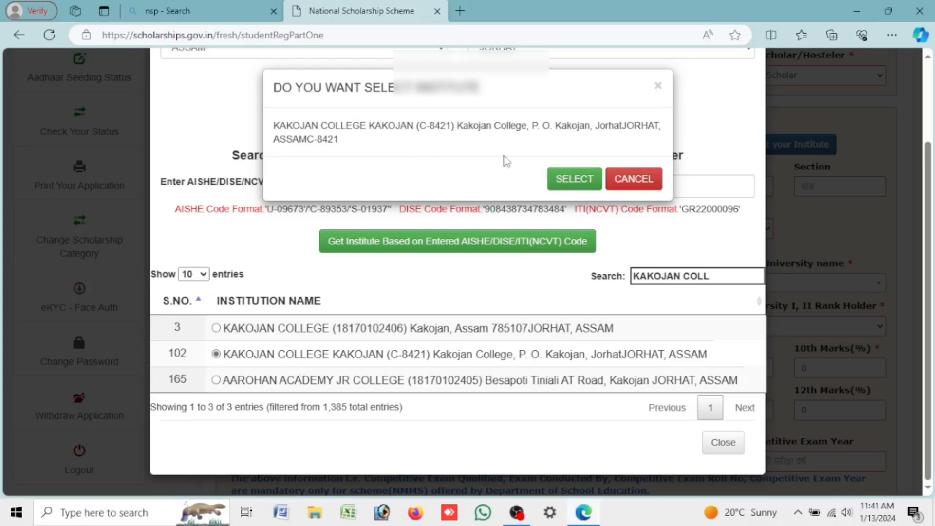
{"action": "left_click", "coordinate": [576, 179]}
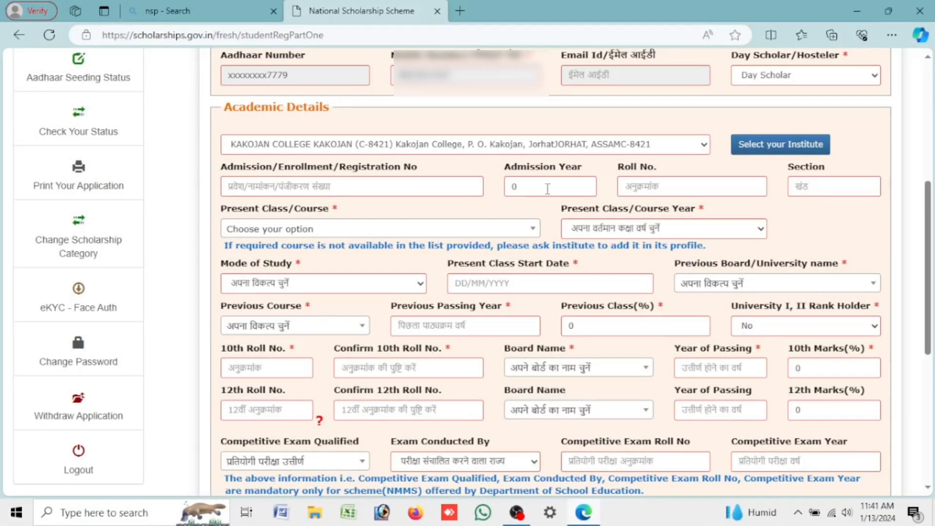
Step: Enter admission year 2023 and roll number 10 in Academic Details
{"action": "left_click", "coordinate": [548, 188]}
{"action": "type", "text": "2023"}
{"action": "left_click_drag", "start_coordinate": [225, 171], "coordinate": [410, 178]}
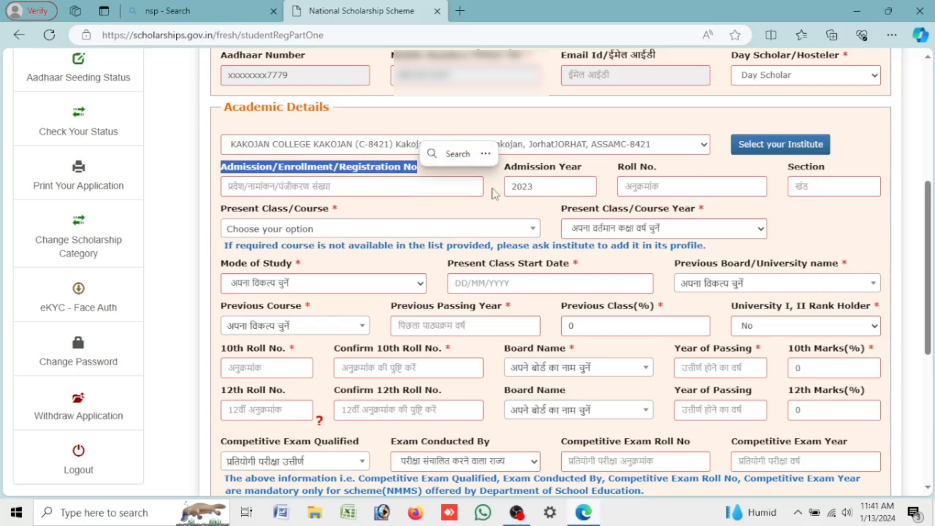
{"action": "left_click_drag", "start_coordinate": [504, 173], "coordinate": [584, 181]}
{"action": "left_click", "coordinate": [570, 188]}
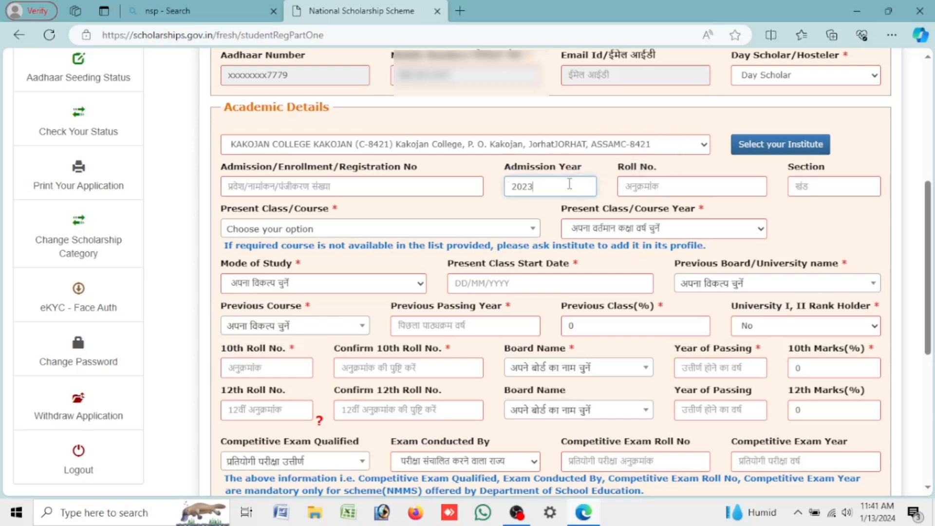
{"action": "left_click", "coordinate": [667, 185]}
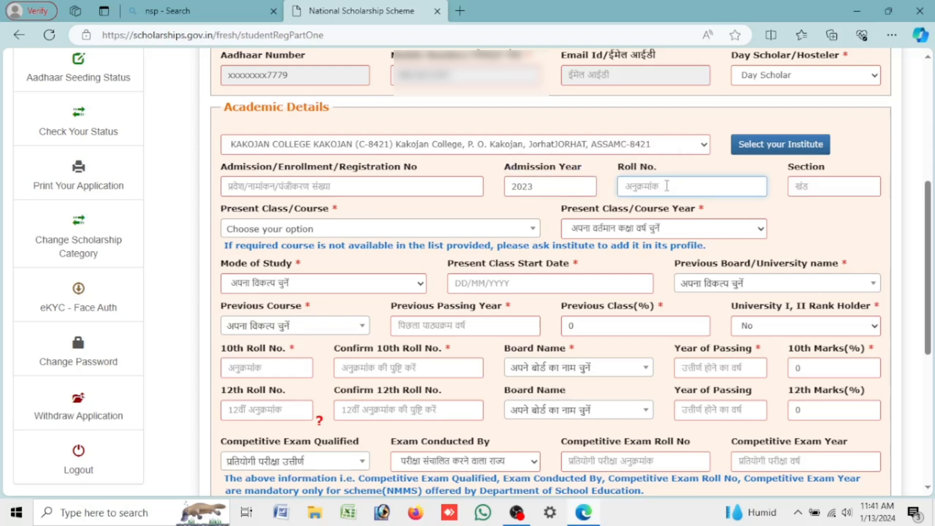
{"action": "type", "text": "10"}
{"action": "left_click", "coordinate": [827, 192]}
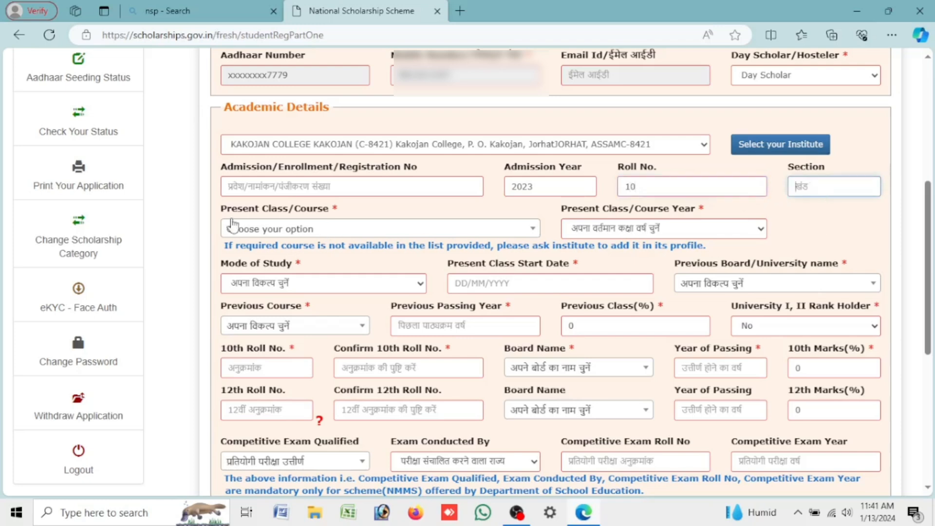
Step: Choose BACHELOR OF SCIENCE - 3 YEARS as the present class/course
{"action": "left_click_drag", "start_coordinate": [220, 216], "coordinate": [366, 220]}
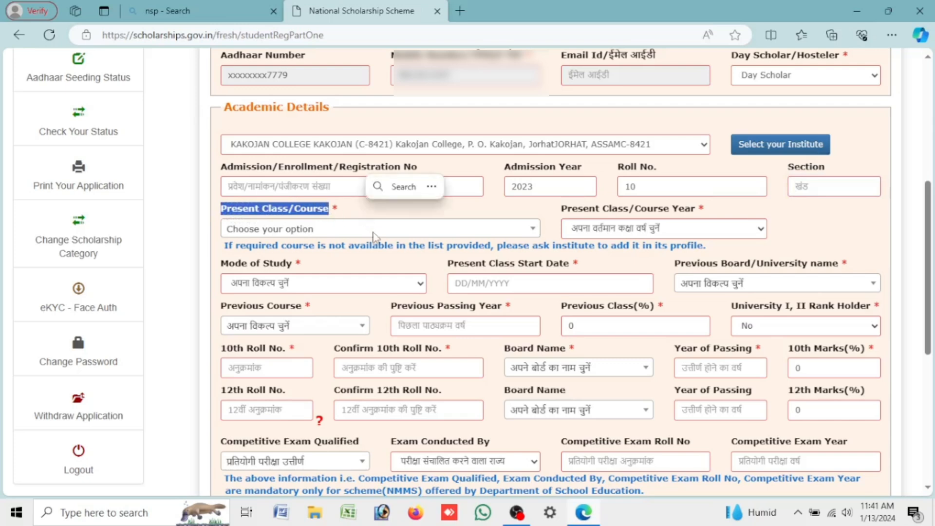
{"action": "left_click", "coordinate": [374, 236]}
{"action": "left_click", "coordinate": [539, 229]}
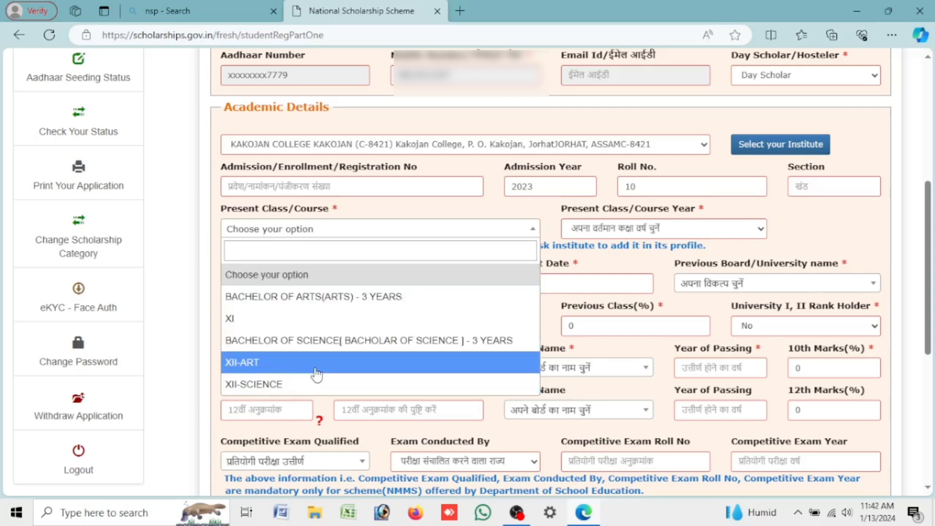
{"action": "scroll", "coordinate": [317, 375], "scroll_direction": "down", "scroll_amount": 3}
{"action": "scroll", "coordinate": [315, 373], "scroll_direction": "up", "scroll_amount": 4}
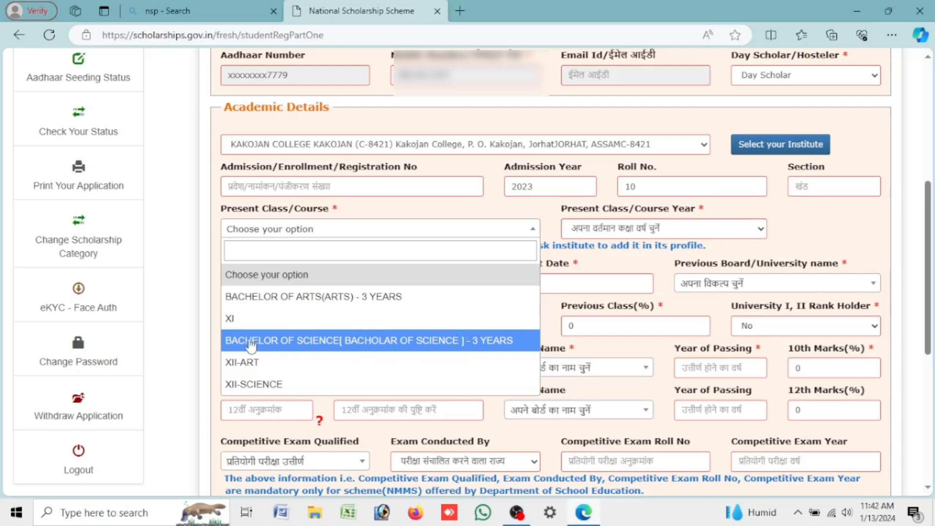
{"action": "left_click", "coordinate": [491, 353]}
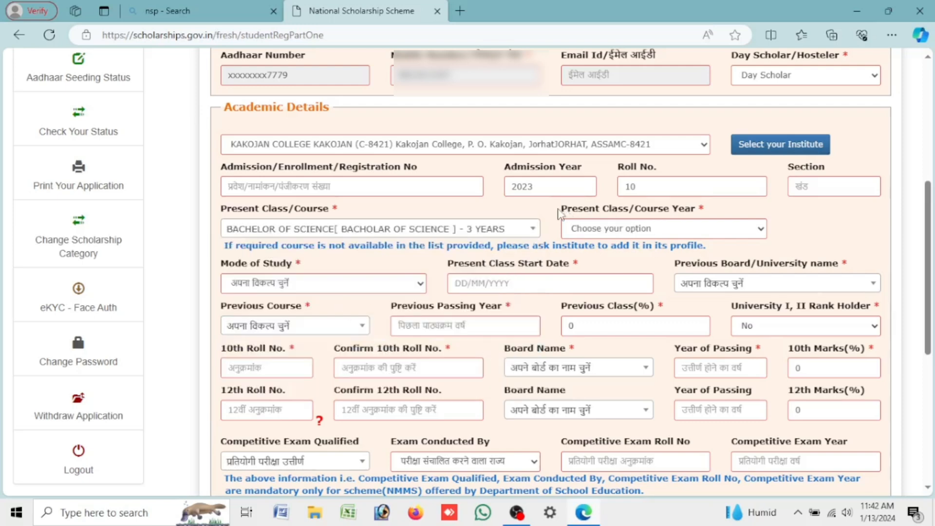
{"action": "left_click_drag", "start_coordinate": [560, 209], "coordinate": [697, 220]}
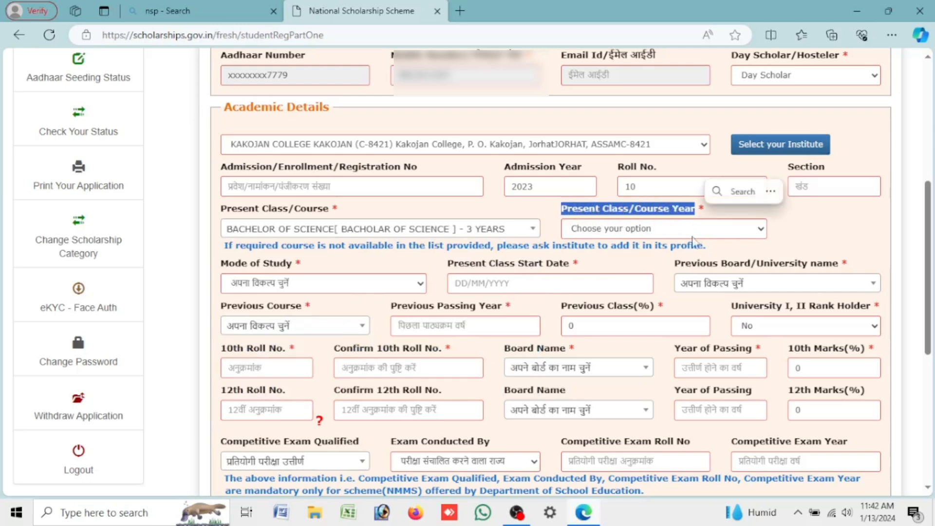
{"action": "left_click", "coordinate": [638, 233]}
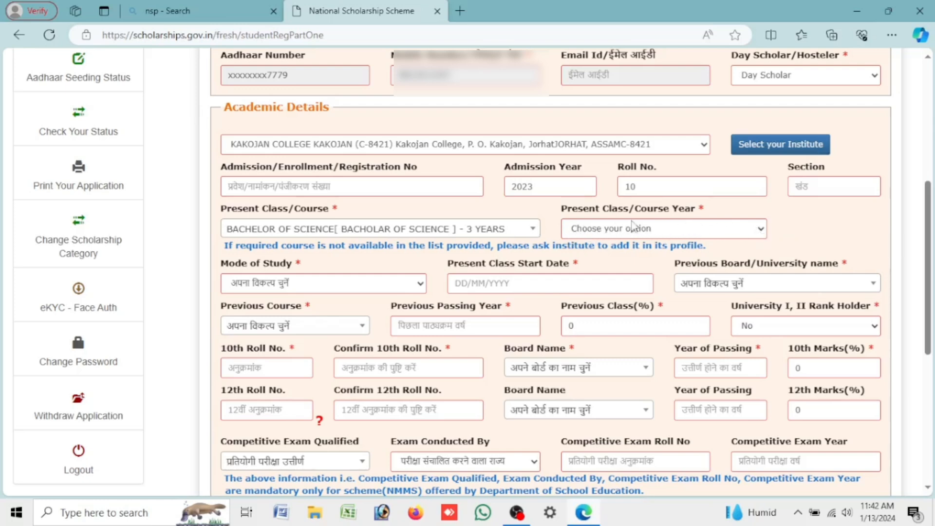
Step: Set the present class/course year to 1
{"action": "left_click", "coordinate": [757, 230]}
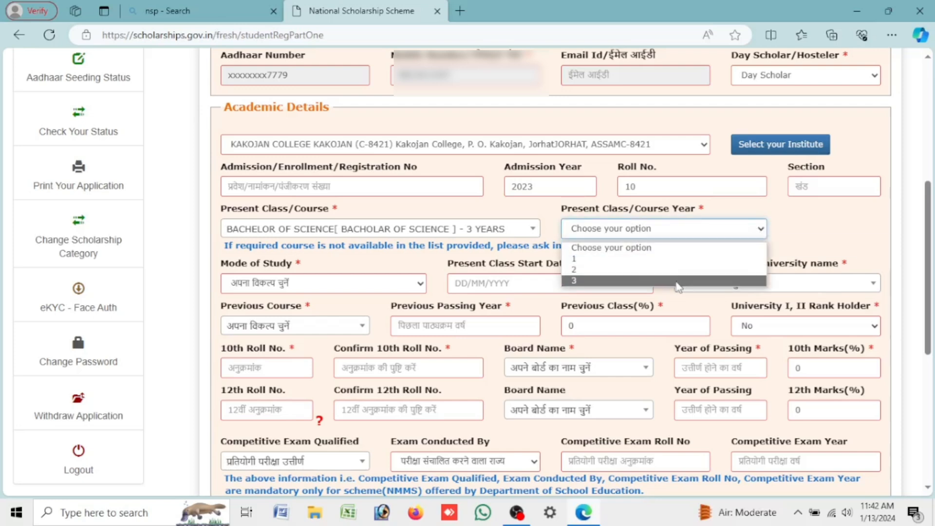
{"action": "left_click", "coordinate": [649, 263]}
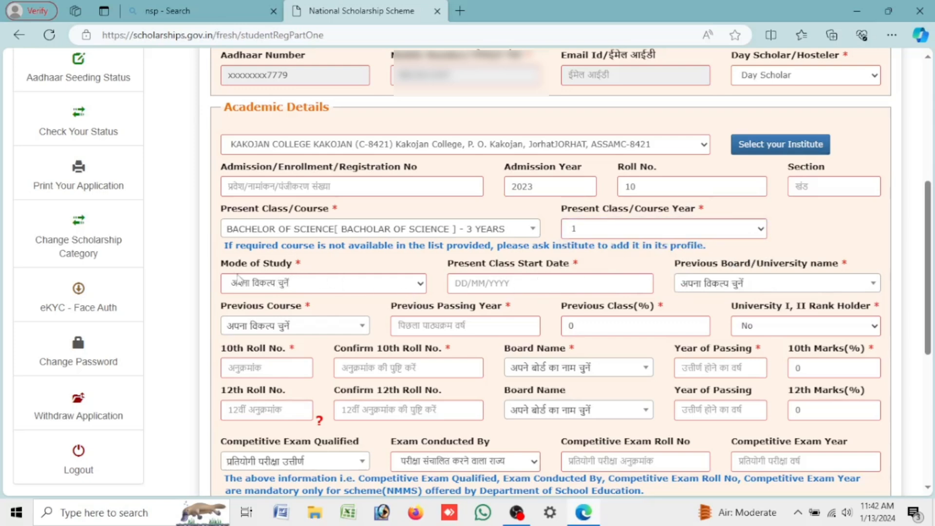
{"action": "left_click_drag", "start_coordinate": [220, 269], "coordinate": [304, 265]}
{"action": "left_click", "coordinate": [306, 288]}
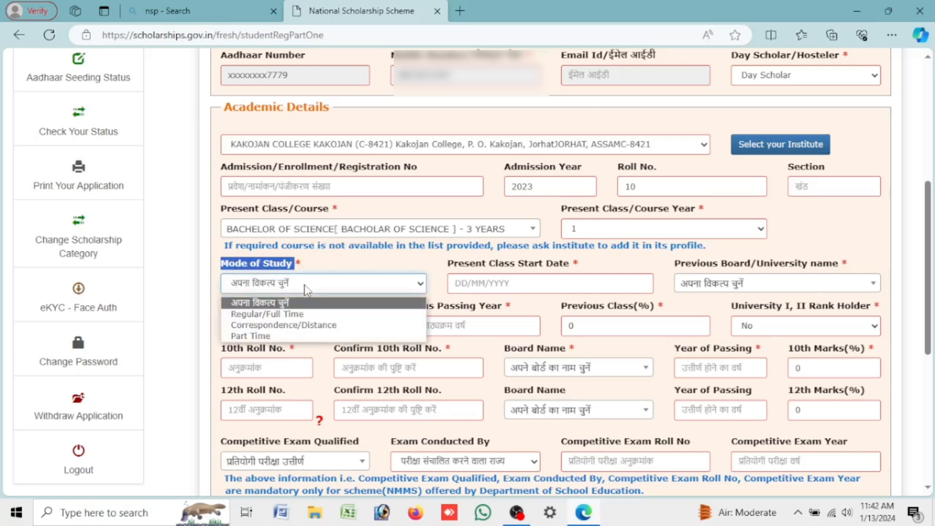
Step: Set mode of study to Regular/Full Time and class start date to 13/07/2023
{"action": "left_click", "coordinate": [329, 319]}
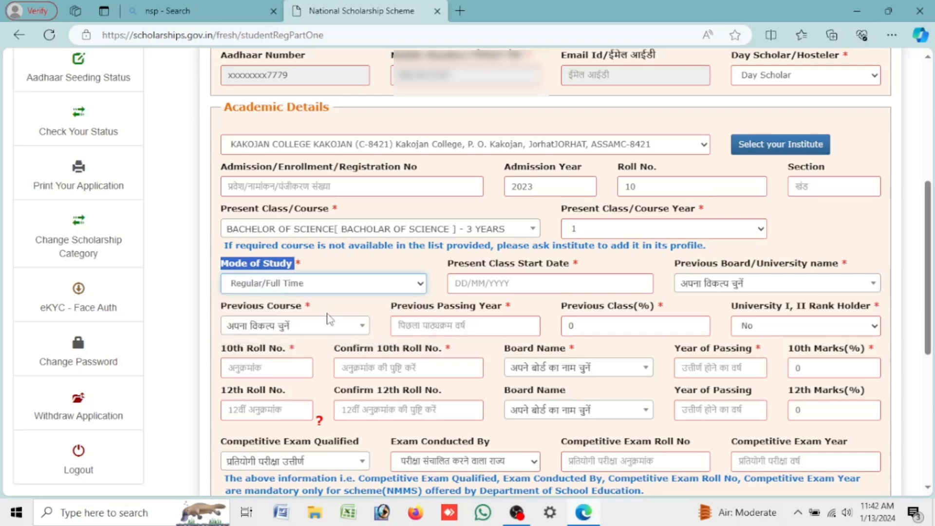
{"action": "left_click", "coordinate": [561, 282]}
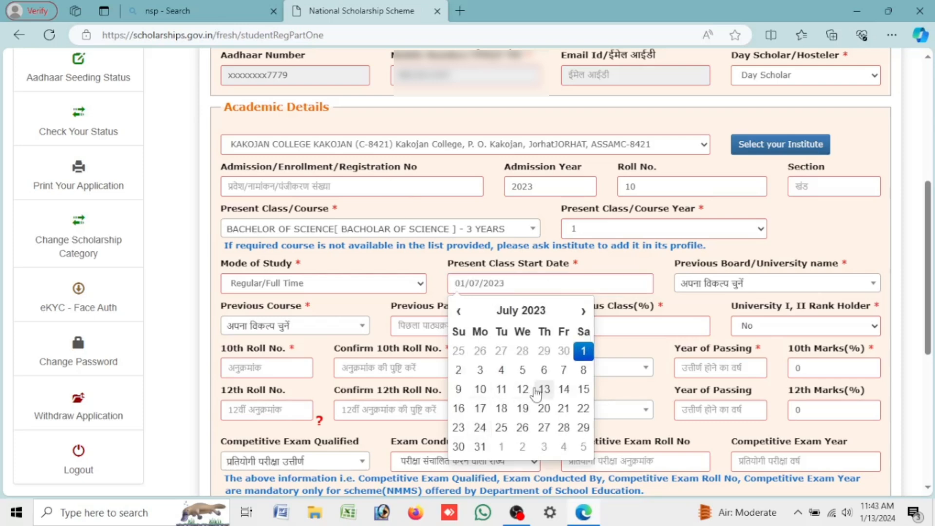
{"action": "left_click", "coordinate": [545, 392]}
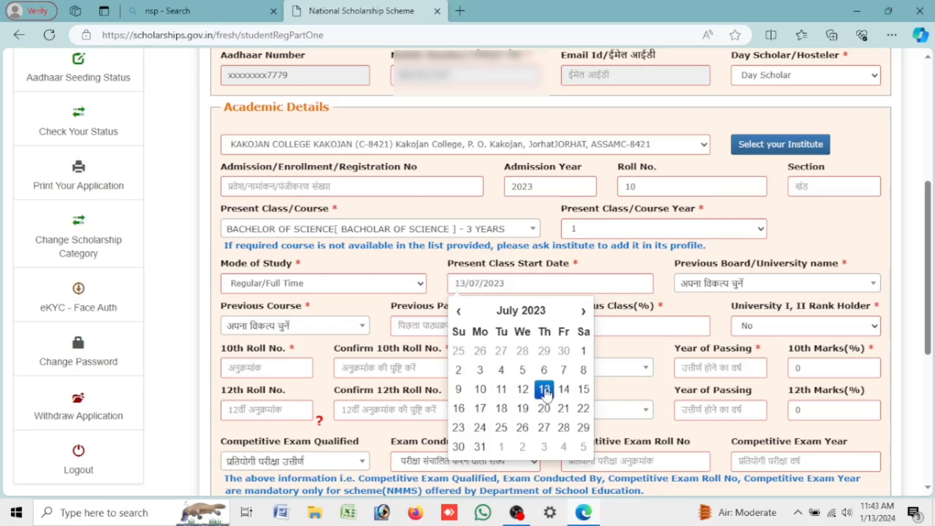
{"action": "left_click", "coordinate": [615, 266]}
Step: Search 'ASSAM HIGH' and choose Assam Higher Secondary Education Council as previous board
{"action": "left_click_drag", "start_coordinate": [674, 266], "coordinate": [850, 270]}
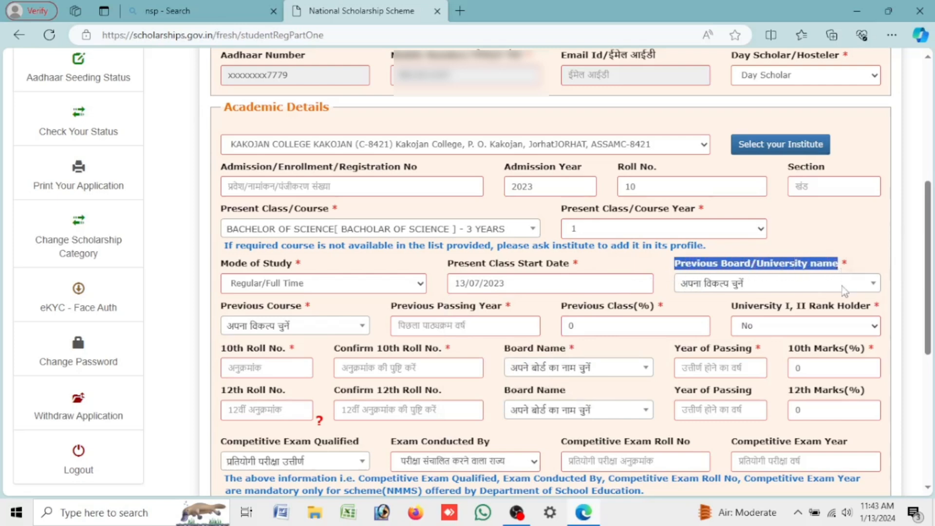
{"action": "left_click", "coordinate": [843, 285]}
{"action": "left_click", "coordinate": [780, 310]}
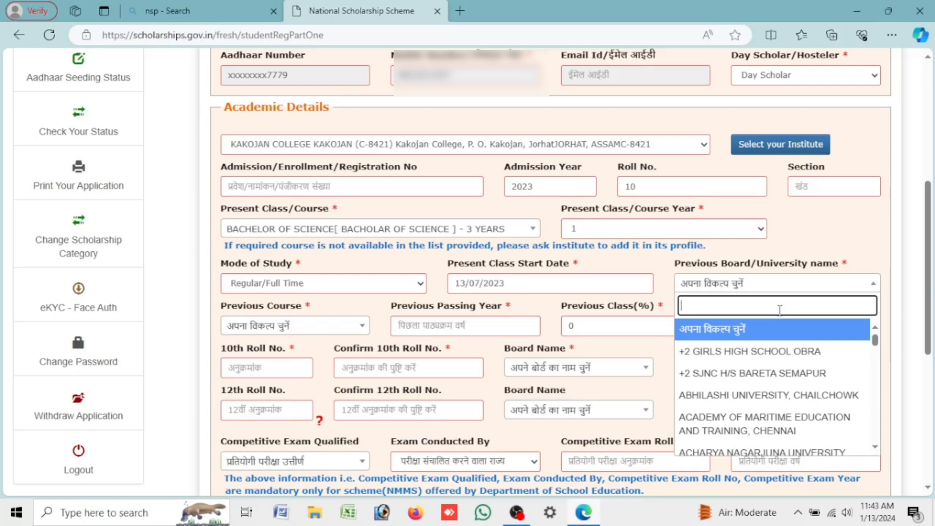
{"action": "type", "text": "ASSAM"}
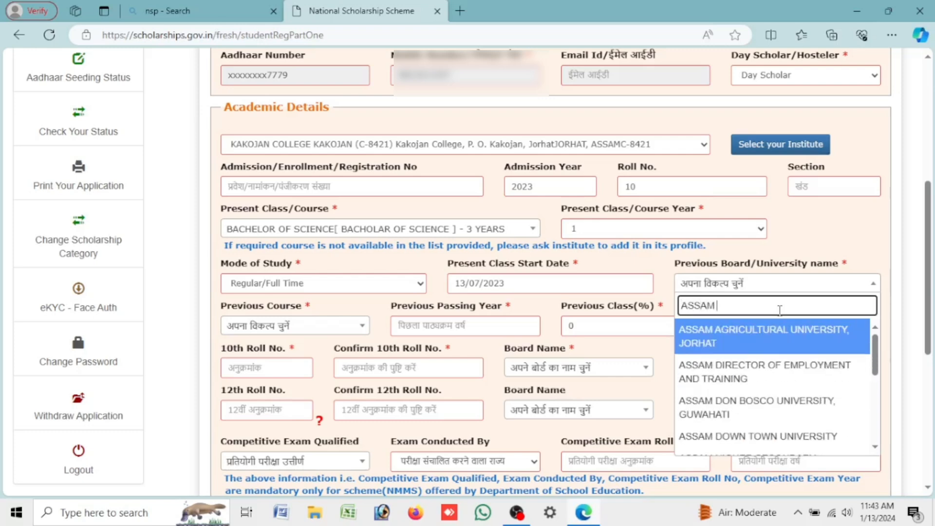
{"action": "type", "text": " HIGH"}
{"action": "key", "text": "Return"}
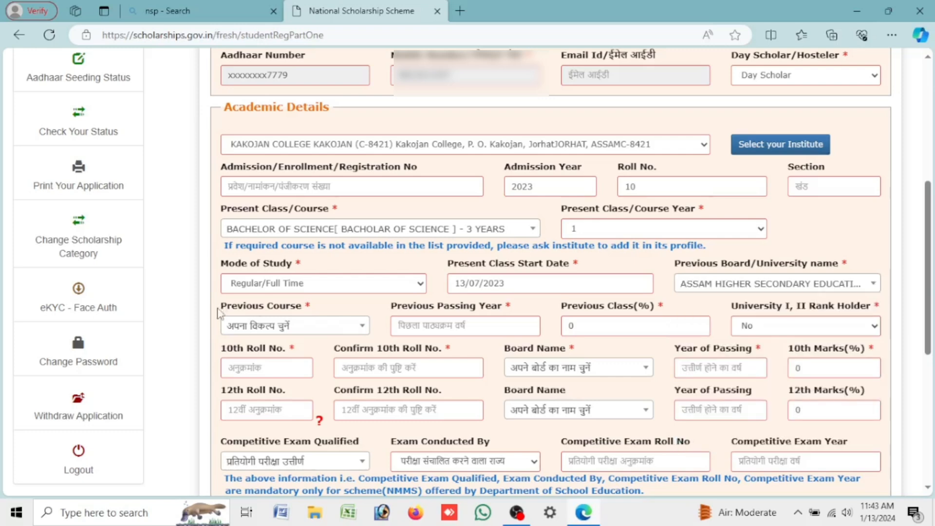
Step: Set the previous course to HSC/Intermediate [12th]/Equivalent
{"action": "left_click_drag", "start_coordinate": [221, 307], "coordinate": [311, 314]}
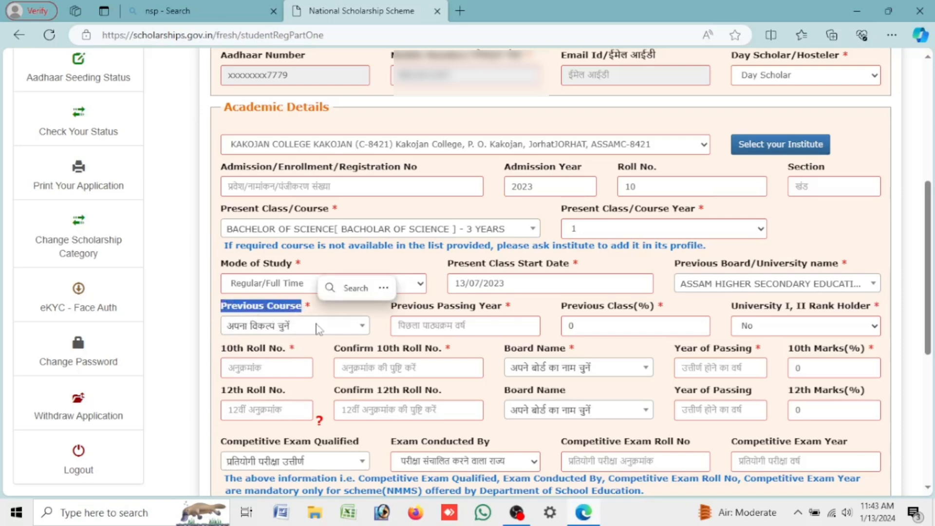
{"action": "left_click", "coordinate": [317, 327]}
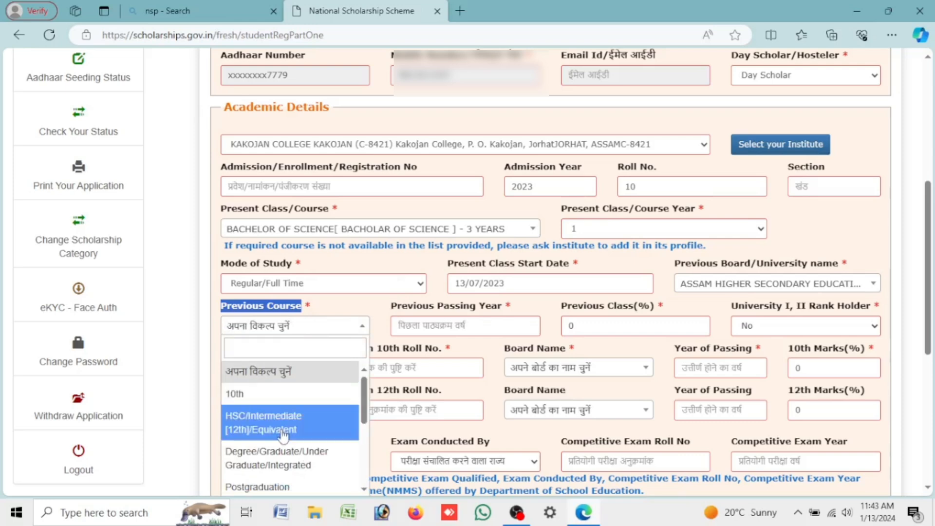
{"action": "left_click", "coordinate": [320, 429]}
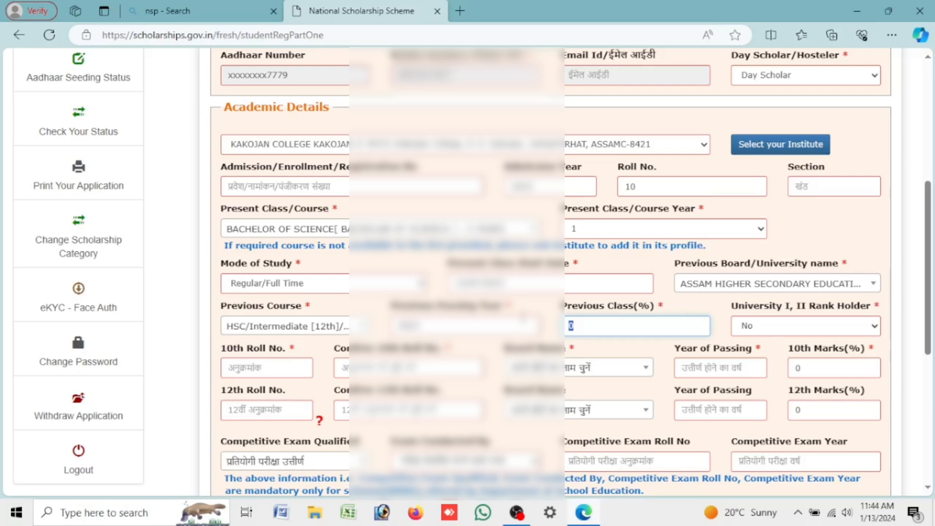
Step: Enter previous-class percentage and 10th details: Assam secondary board, passed 2021, 80.16 marks
{"action": "type", "text": "44"}
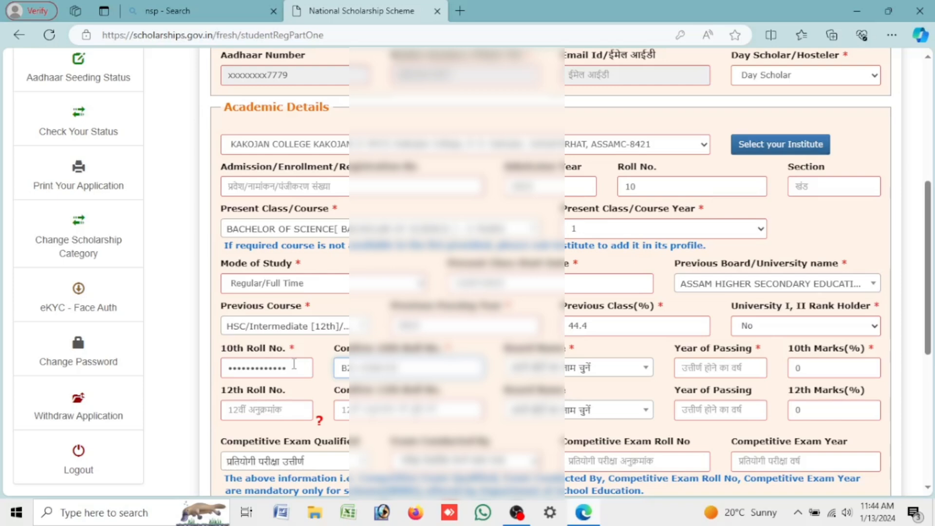
{"action": "type", "text": "0"}
{"action": "type", "text": "0"}
{"action": "left_click", "coordinate": [551, 371]}
{"action": "left_click", "coordinate": [546, 391]}
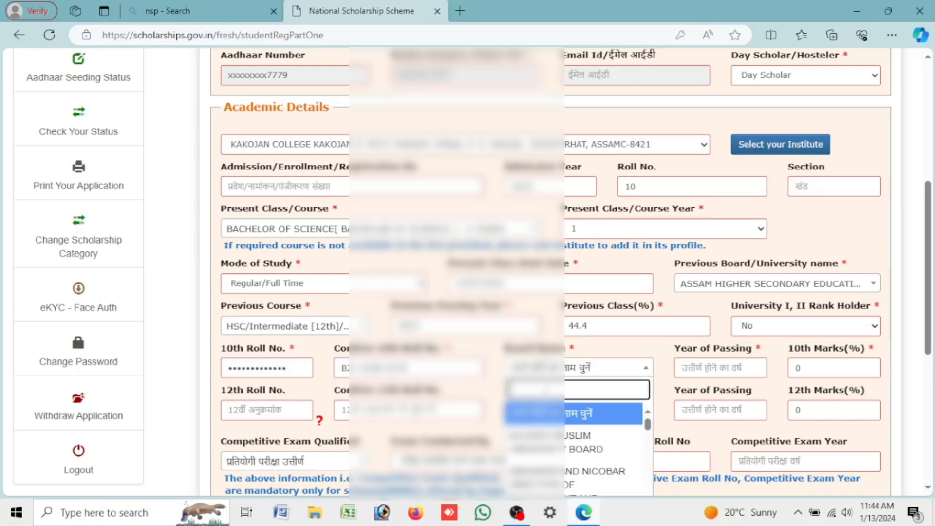
{"action": "key", "text": "Down"}
{"action": "type", "text": "BOARD OF"}
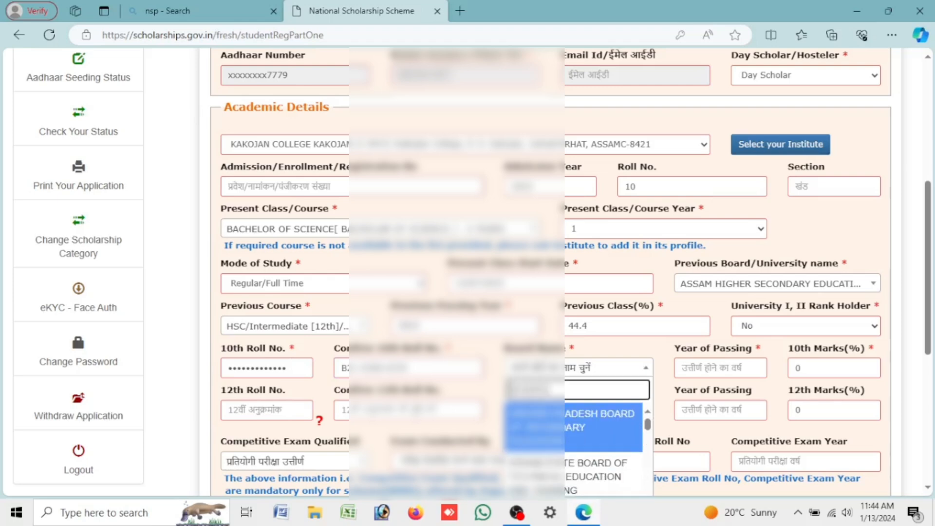
{"action": "type", "text": " SE"}
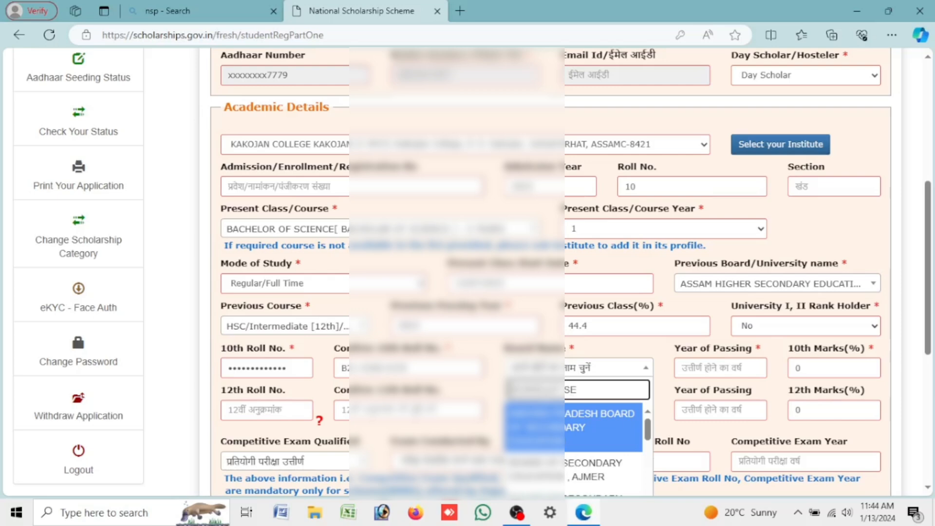
{"action": "type", "text": "C"}
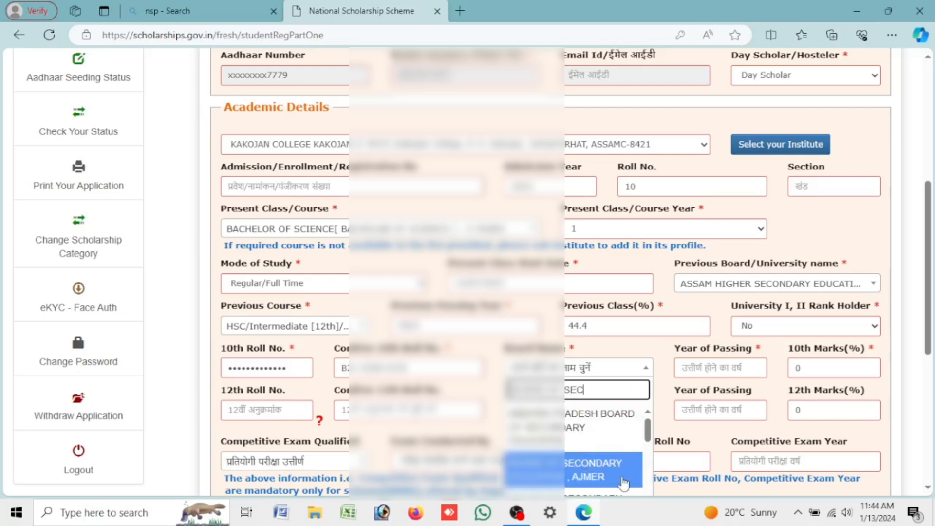
{"action": "scroll", "coordinate": [604, 458], "scroll_direction": "down", "scroll_amount": 2}
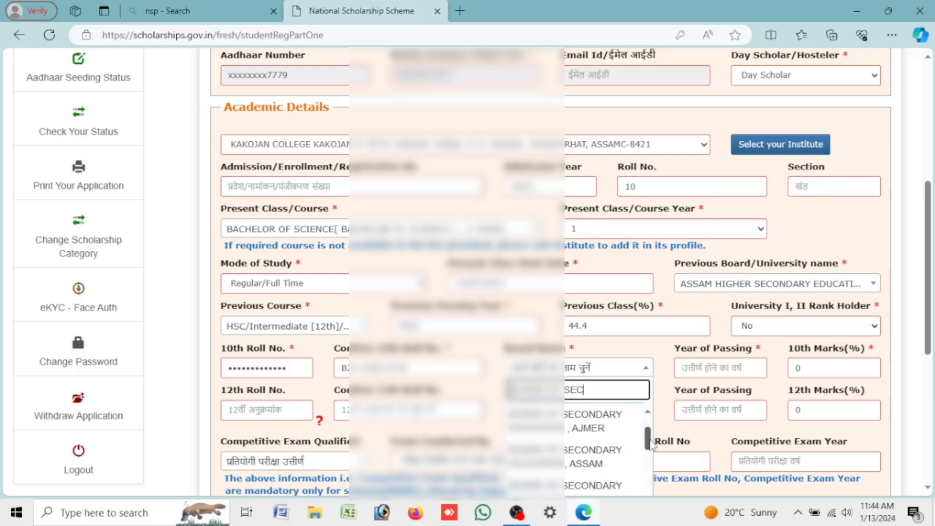
{"action": "left_click", "coordinate": [618, 464]}
{"action": "left_click", "coordinate": [700, 374]}
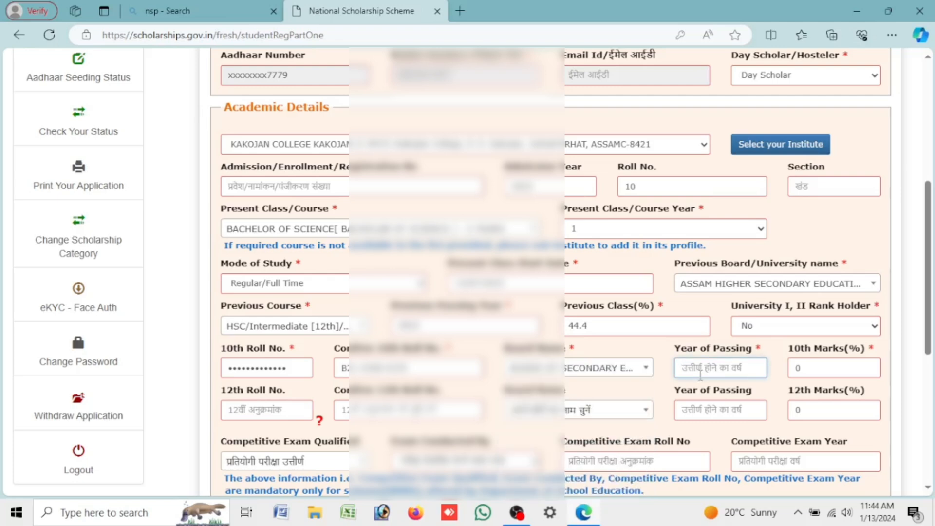
{"action": "type", "text": "2021"}
{"action": "key", "text": "Tab"}
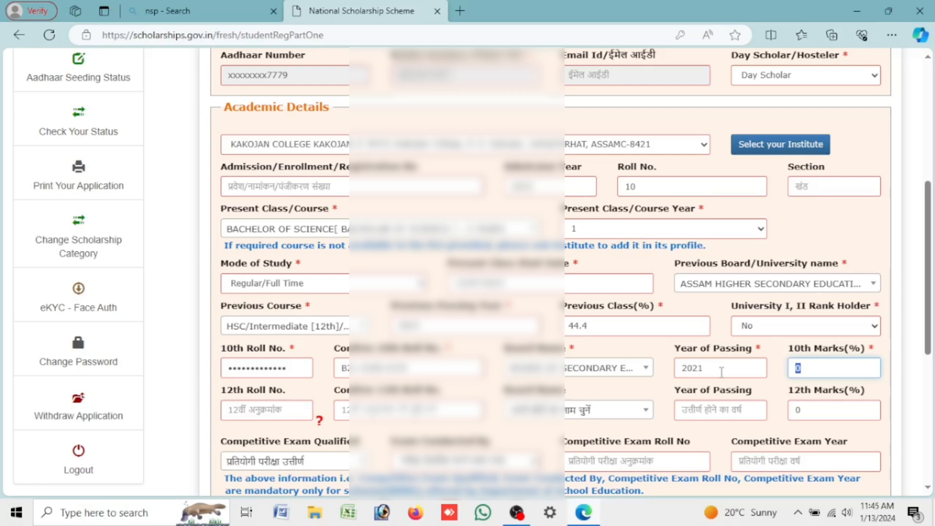
{"action": "type", "text": "80.16"}
Step: Enter 12th roll number 0, board Assam Higher Secondary Council, and passing year 2023
{"action": "left_click", "coordinate": [279, 412]}
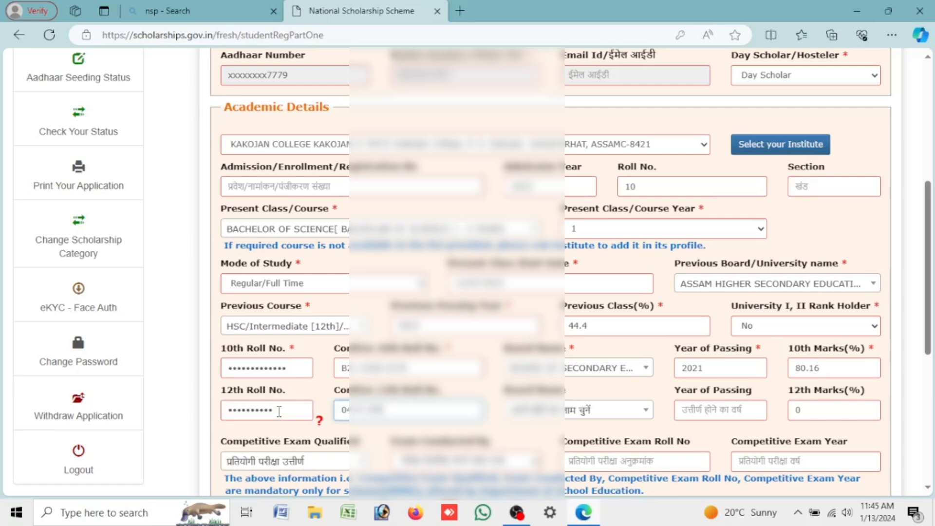
{"action": "type", "text": "04"}
{"action": "left_click", "coordinate": [526, 414]}
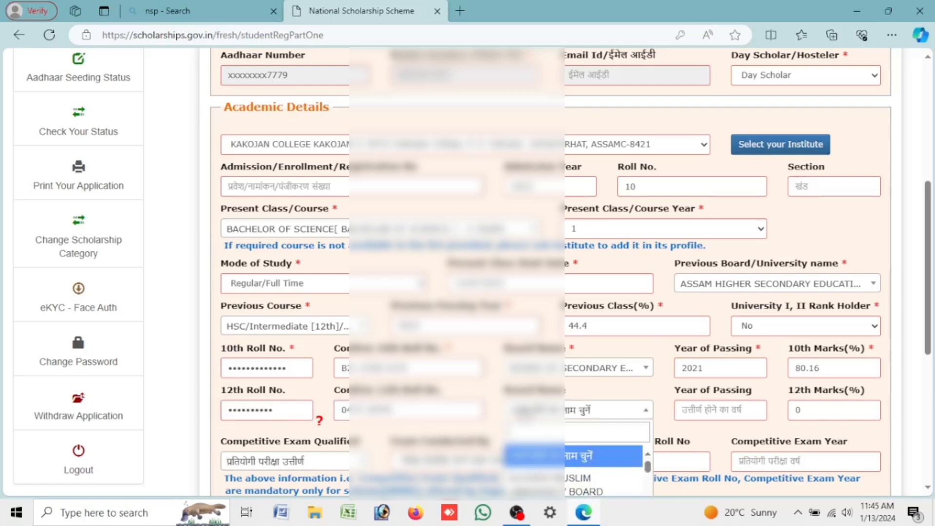
{"action": "left_click", "coordinate": [533, 430]}
{"action": "type", "text": "assam"}
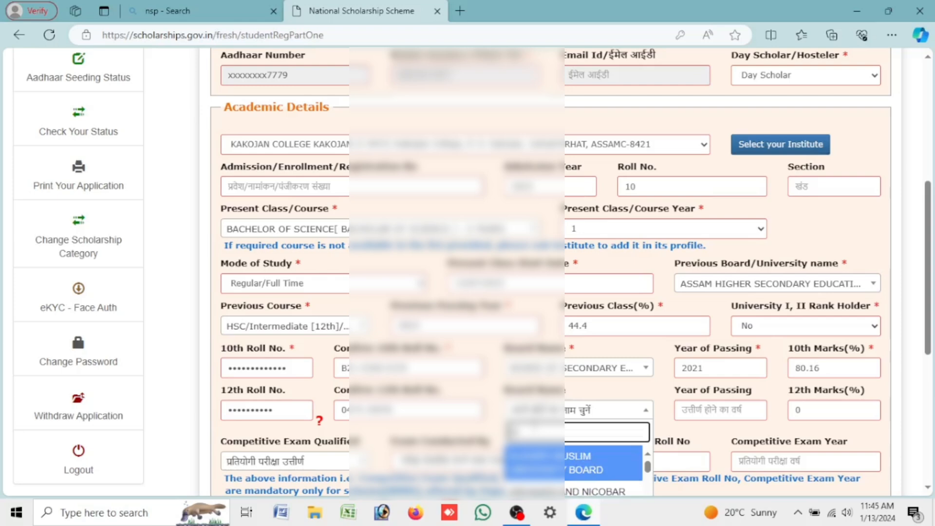
{"action": "type", "text": " higher"}
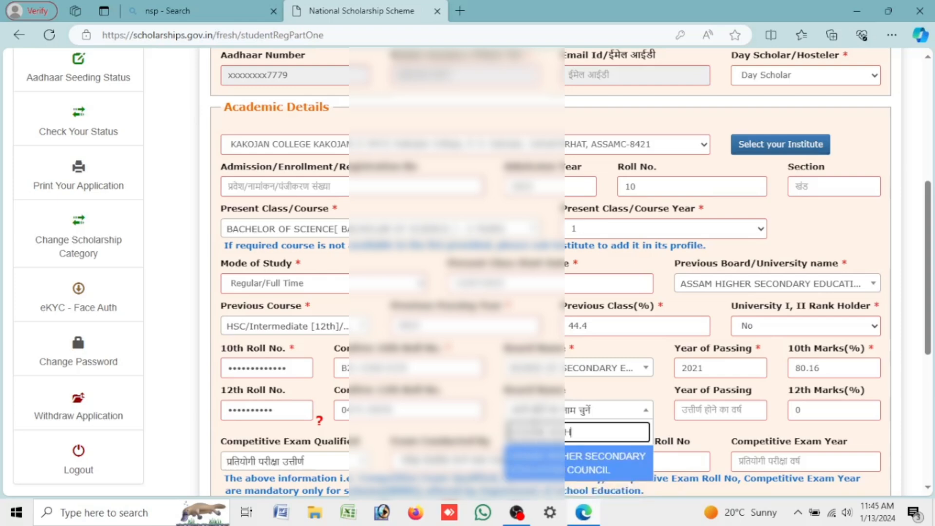
{"action": "left_click", "coordinate": [604, 470]}
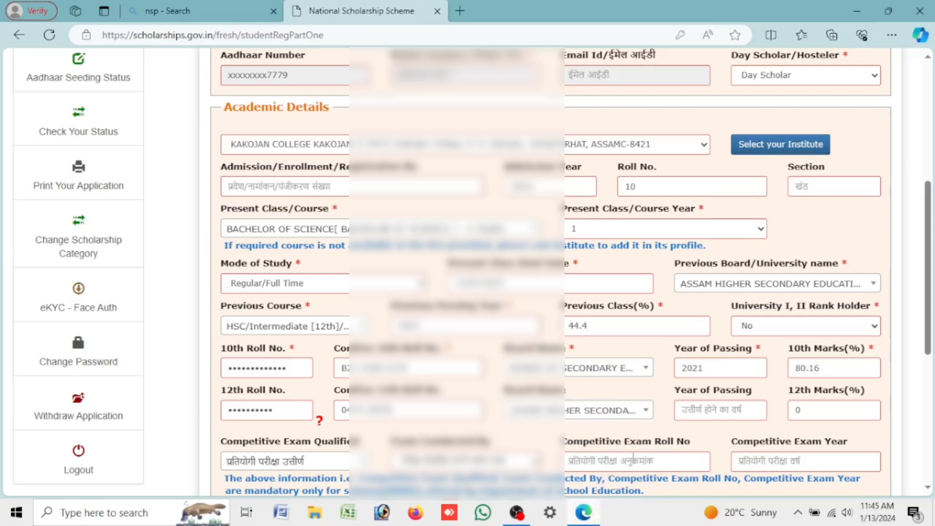
{"action": "left_click", "coordinate": [709, 417]}
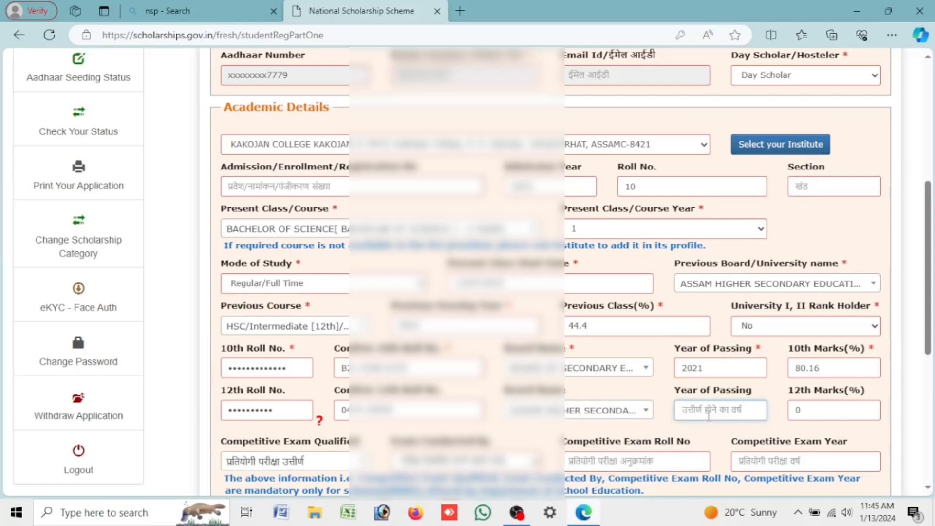
{"action": "type", "text": "2023"}
{"action": "key", "text": "Tab"}
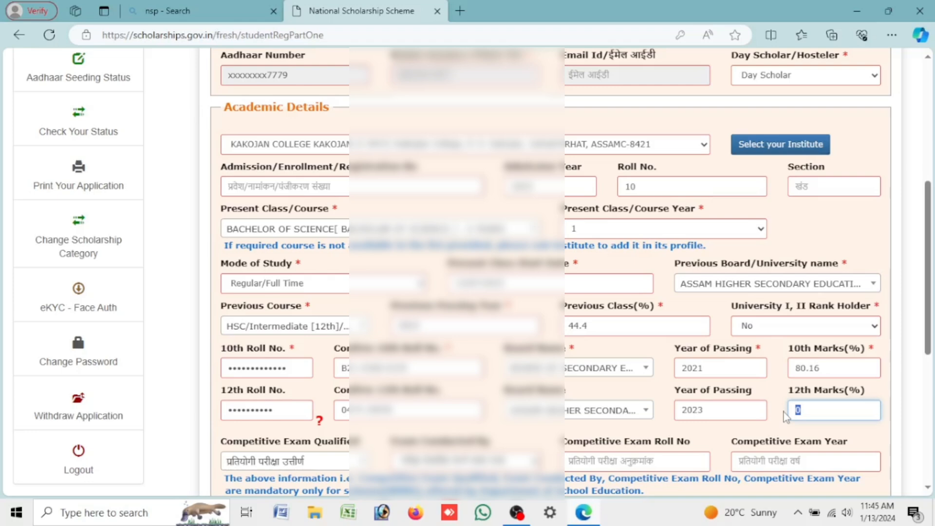
Step: Enter 12th marks 44.4, leaving competitive exams qualified unselected
{"action": "type", "text": "44.4"}
{"action": "scroll", "coordinate": [721, 428], "scroll_direction": "down", "scroll_amount": 3}
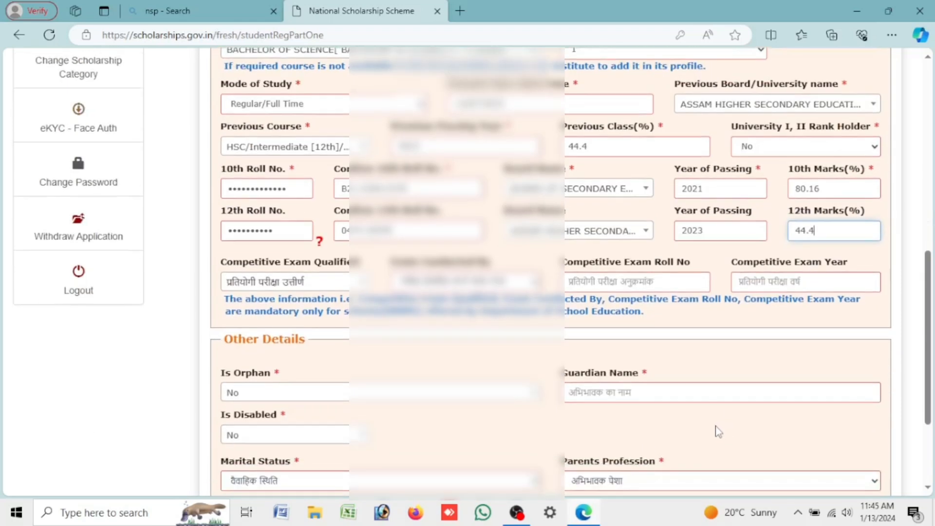
{"action": "left_click", "coordinate": [300, 282]}
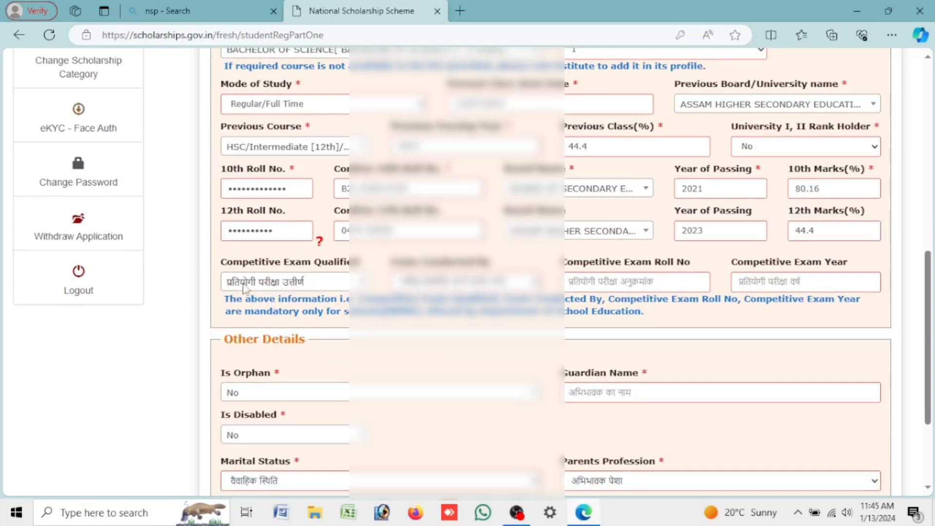
{"action": "left_click", "coordinate": [327, 282]}
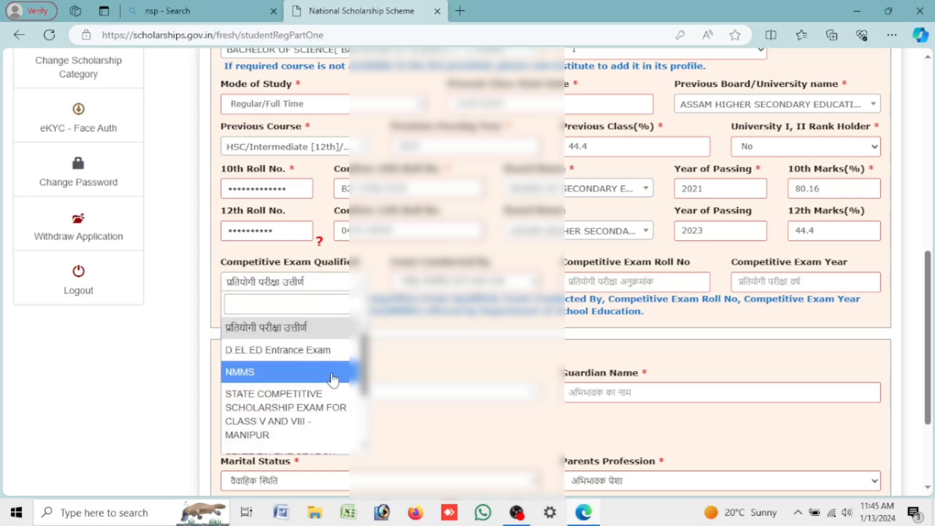
{"action": "scroll", "coordinate": [334, 414], "scroll_direction": "down", "scroll_amount": 2}
{"action": "scroll", "coordinate": [249, 376], "scroll_direction": "up", "scroll_amount": 2}
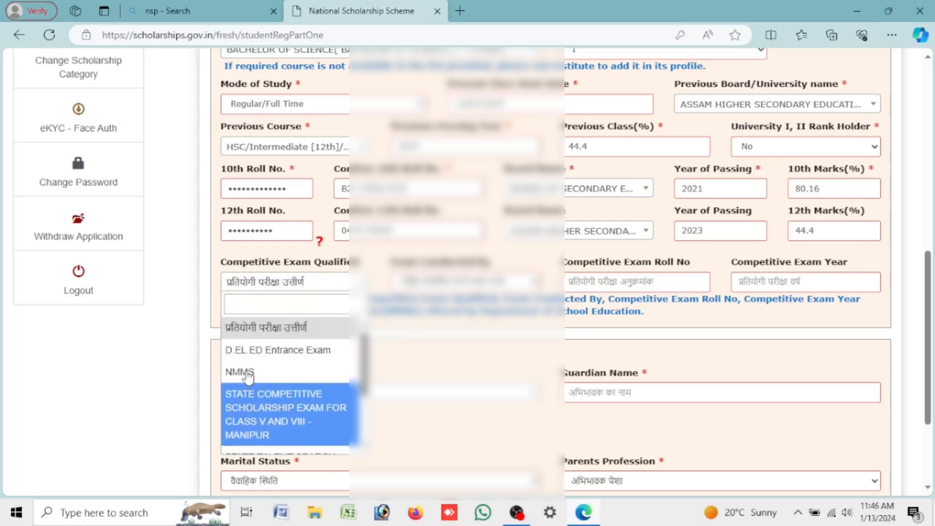
{"action": "left_click", "coordinate": [246, 338]}
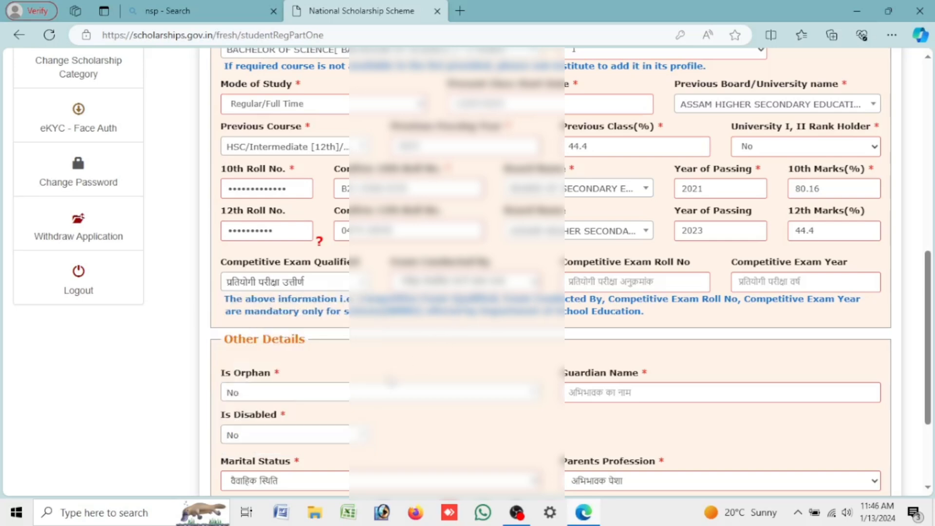
Step: Fill in the guardian's name and set Is Disabled to No
{"action": "scroll", "coordinate": [248, 385], "scroll_direction": "down", "scroll_amount": 3}
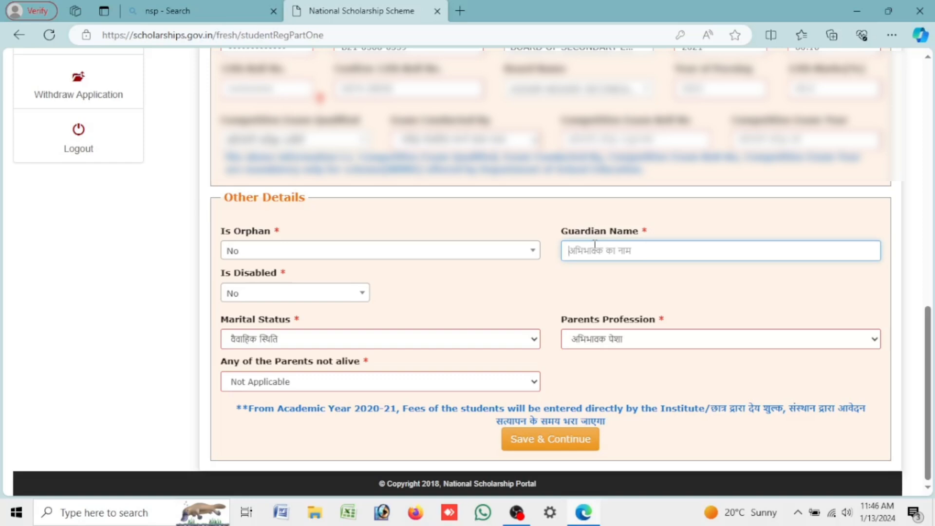
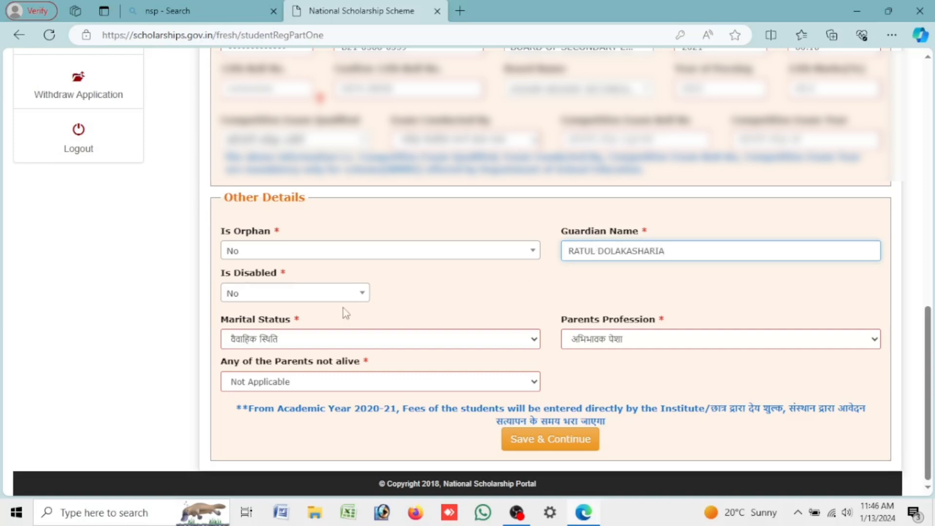
{"action": "left_click", "coordinate": [314, 295]}
{"action": "left_click", "coordinate": [309, 362]}
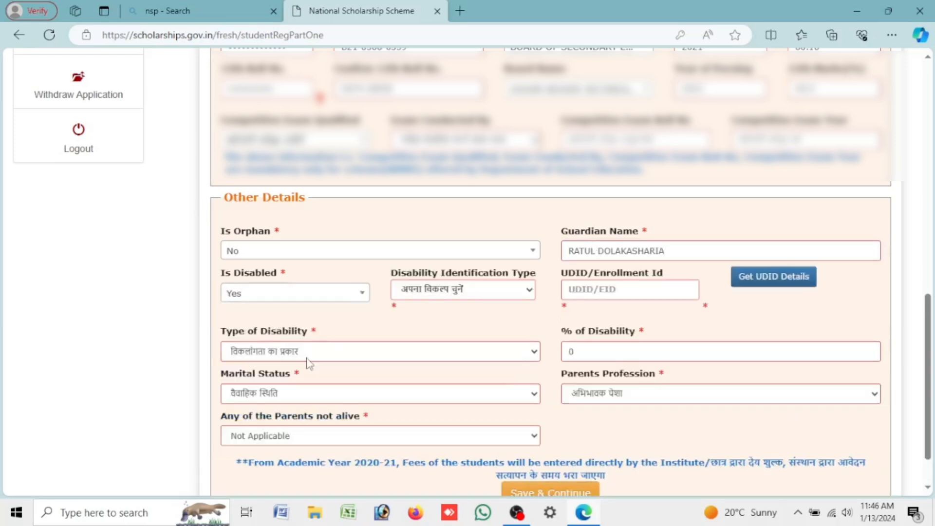
{"action": "left_click", "coordinate": [299, 294]}
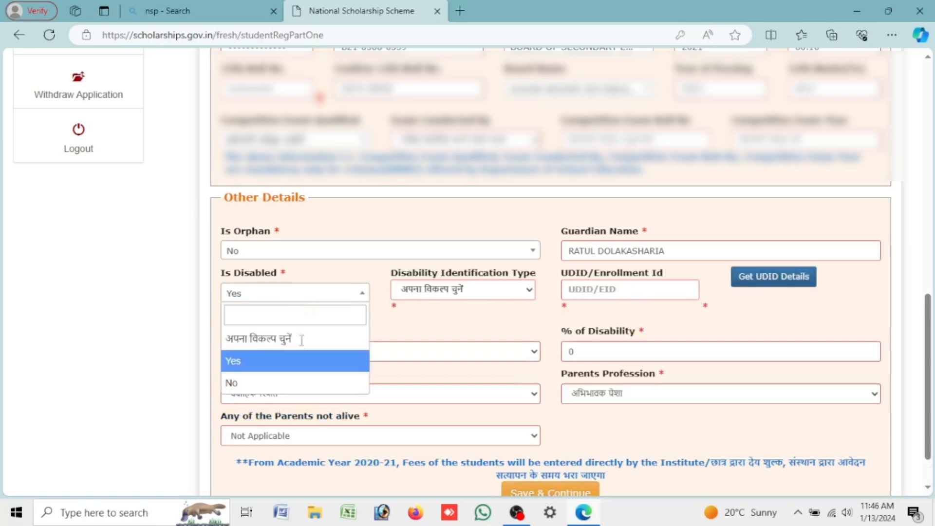
{"action": "left_click", "coordinate": [314, 388]}
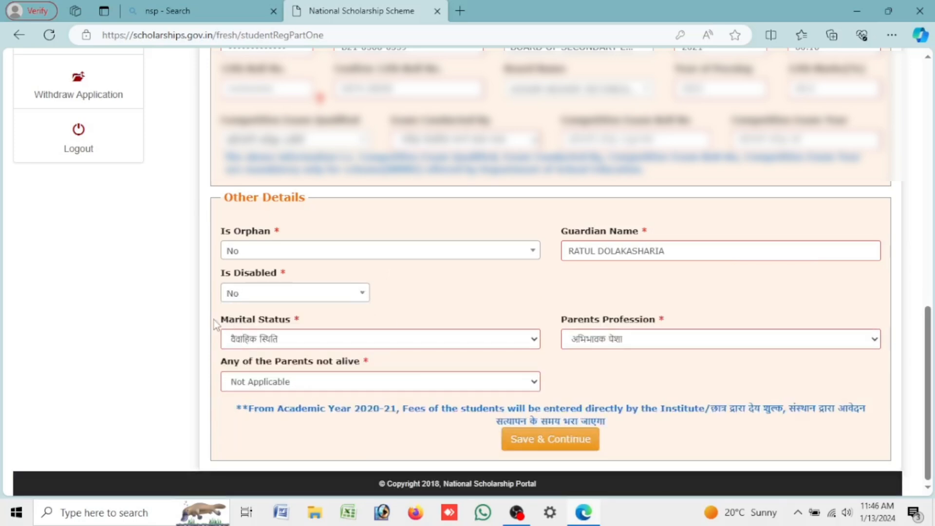
Step: Set marital status to Un Married and parents' profession to Others
{"action": "left_click_drag", "start_coordinate": [229, 320], "coordinate": [335, 323]}
{"action": "left_click", "coordinate": [340, 336]}
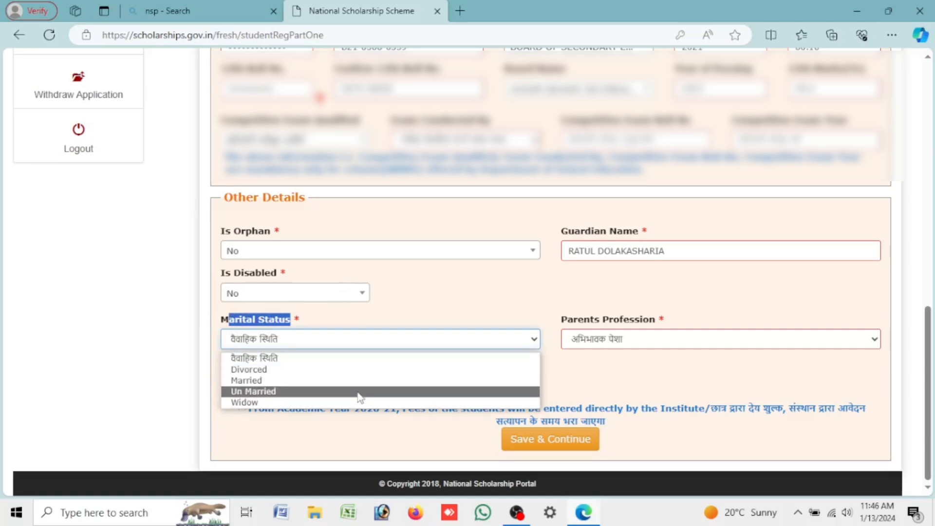
{"action": "left_click", "coordinate": [359, 392]}
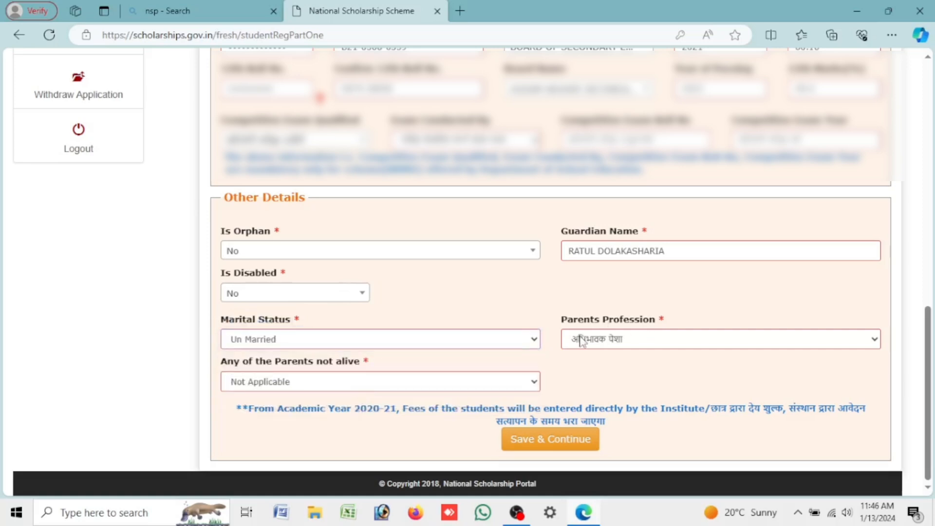
{"action": "left_click", "coordinate": [581, 339]}
{"action": "left_click", "coordinate": [581, 339]}
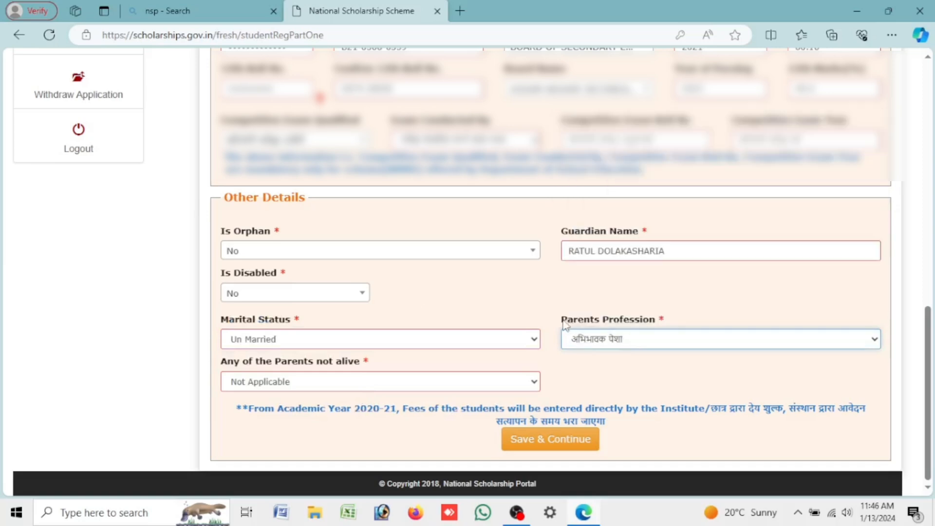
{"action": "left_click_drag", "start_coordinate": [560, 319], "coordinate": [674, 322]}
{"action": "left_click", "coordinate": [664, 334]}
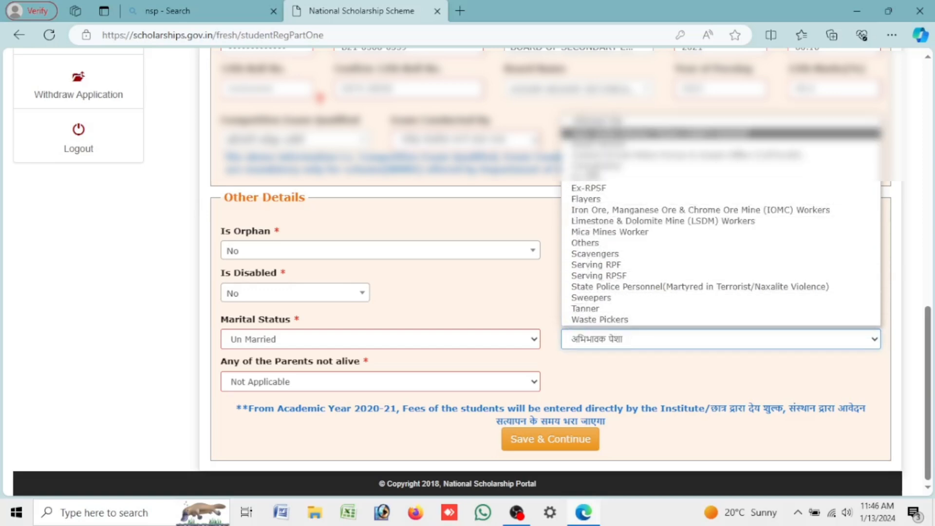
{"action": "left_click", "coordinate": [587, 242]}
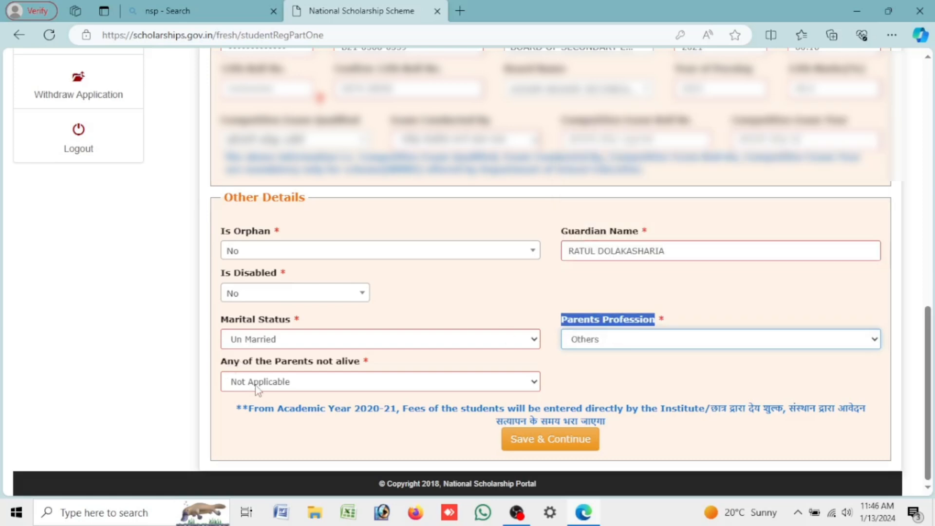
Step: Keep parents-not-alive as Not Applicable and Save & Continue the Other Details
{"action": "left_click_drag", "start_coordinate": [216, 375], "coordinate": [295, 377]}
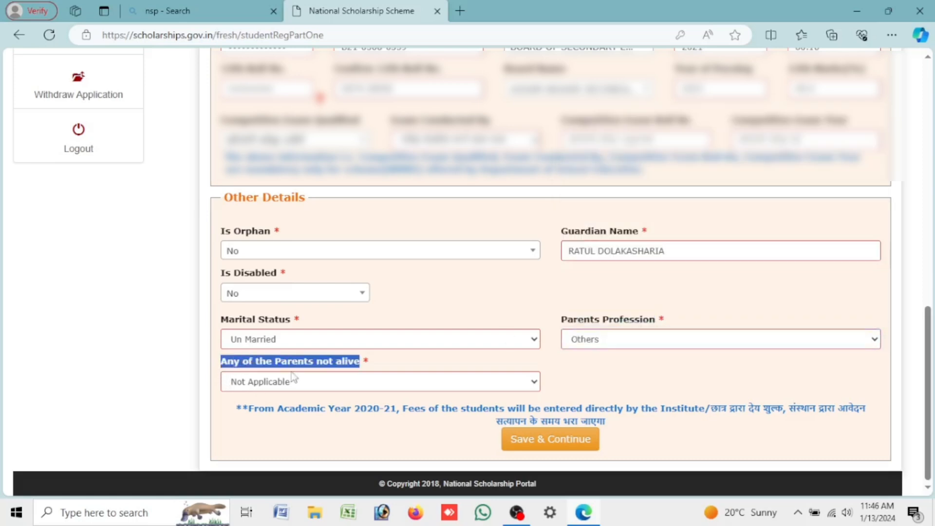
{"action": "left_click", "coordinate": [373, 379]}
{"action": "left_click", "coordinate": [341, 411]}
{"action": "left_click", "coordinate": [539, 445]}
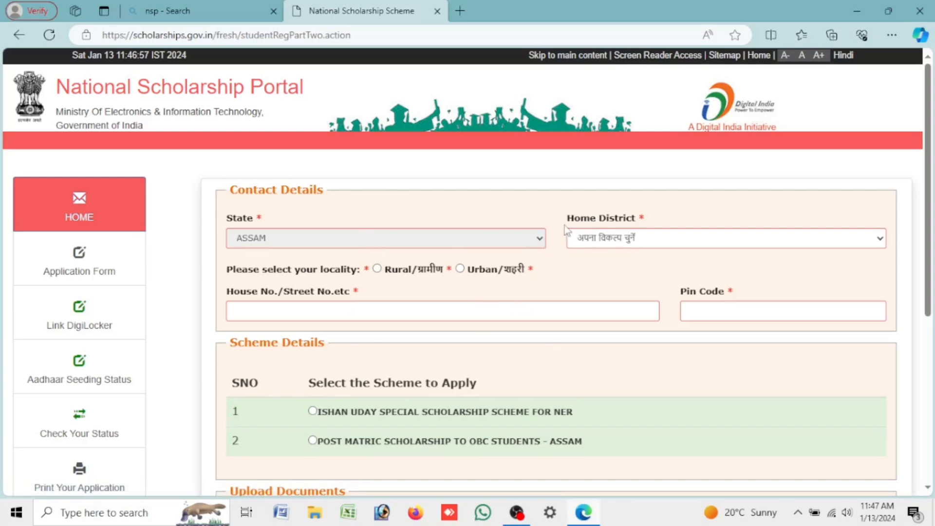
Step: Choose JORHAT as home district and Urban as locality, leaving address and pin code blank
{"action": "left_click_drag", "start_coordinate": [568, 218], "coordinate": [642, 221]}
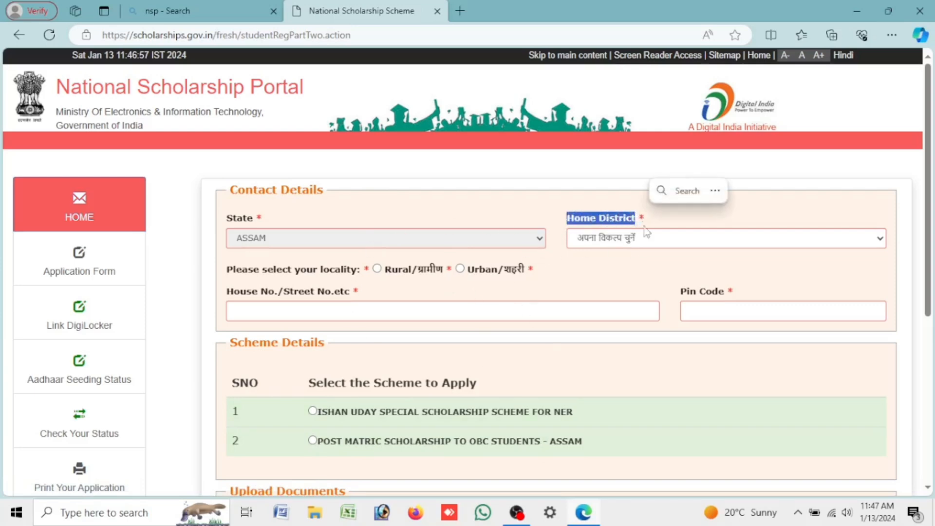
{"action": "left_click", "coordinate": [647, 238]}
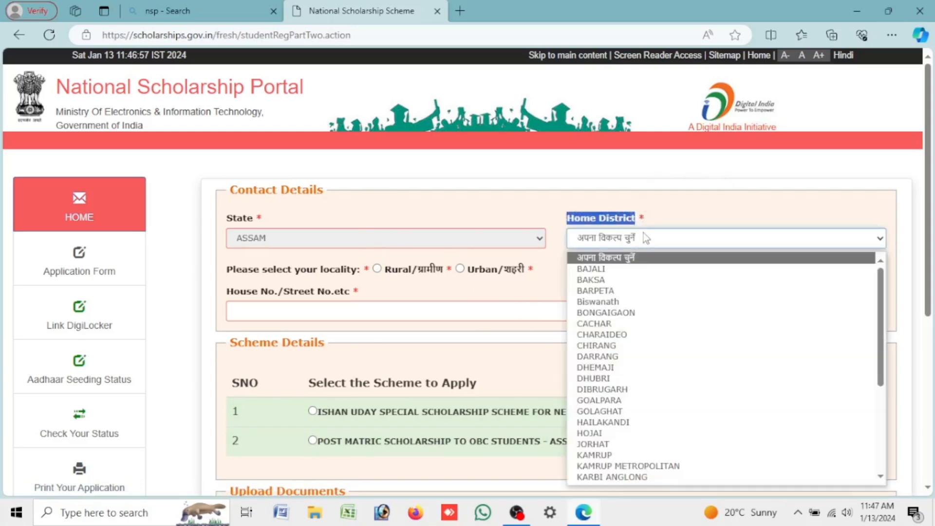
{"action": "left_click", "coordinate": [632, 444]}
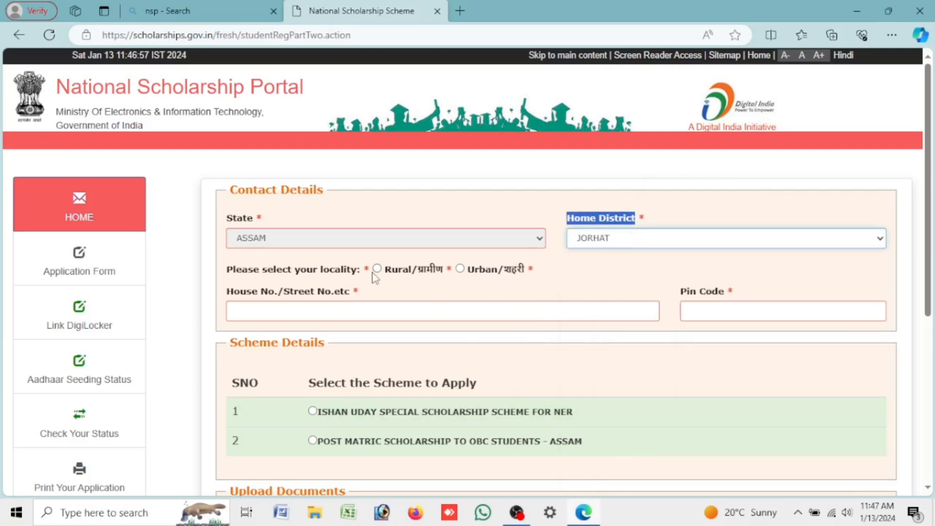
{"action": "left_click", "coordinate": [462, 269]}
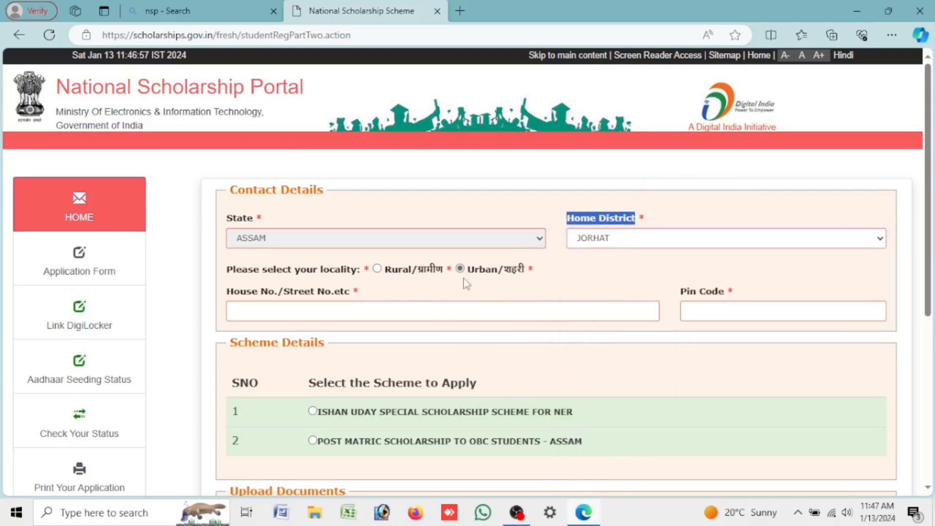
{"action": "left_click", "coordinate": [442, 312]}
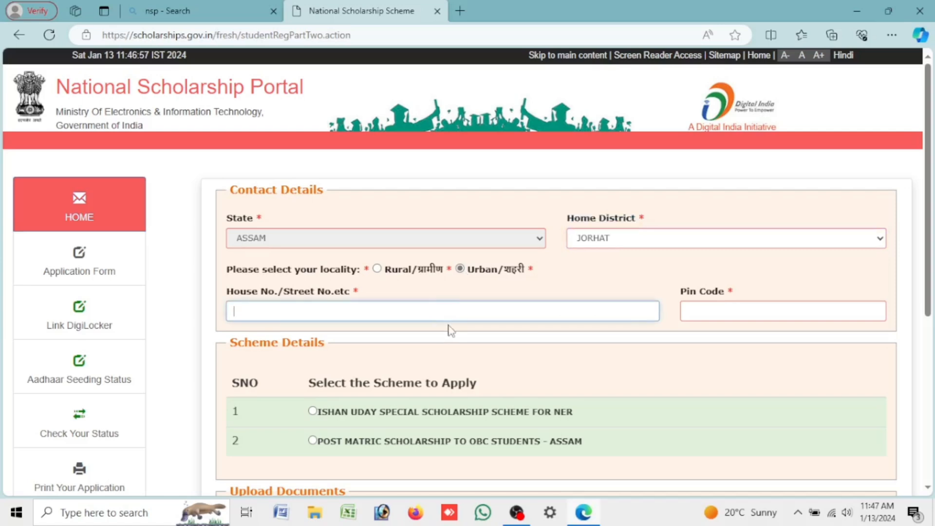
{"action": "left_click", "coordinate": [713, 314]}
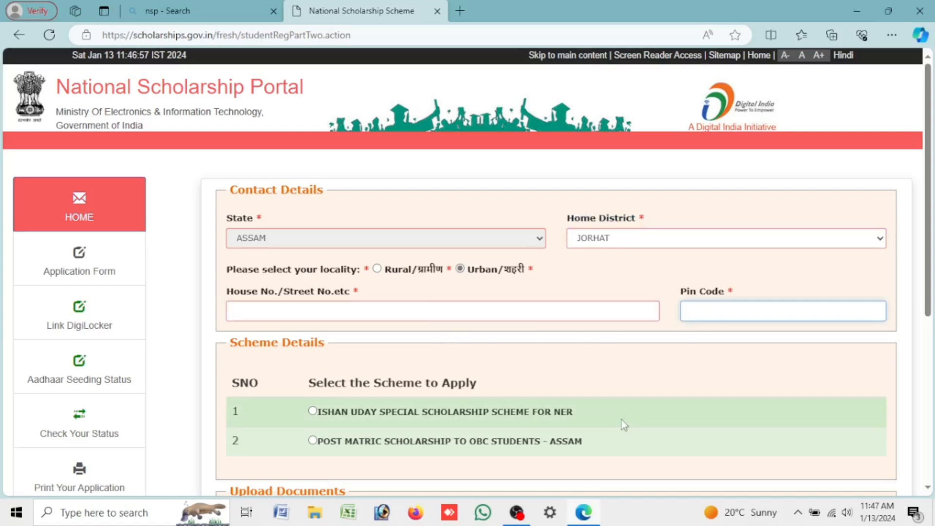
Step: Select ISHAN UDAY SPECIAL SCHOLARSHIP SCHEME FOR NER and scroll to its six-document upload list
{"action": "scroll", "coordinate": [409, 424], "scroll_direction": "down", "scroll_amount": 3}
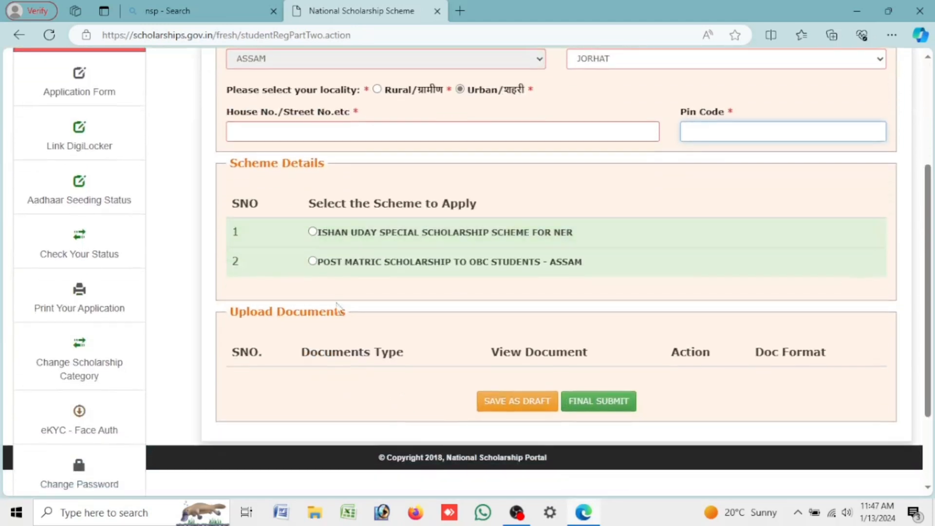
{"action": "left_click_drag", "start_coordinate": [311, 207], "coordinate": [507, 212]}
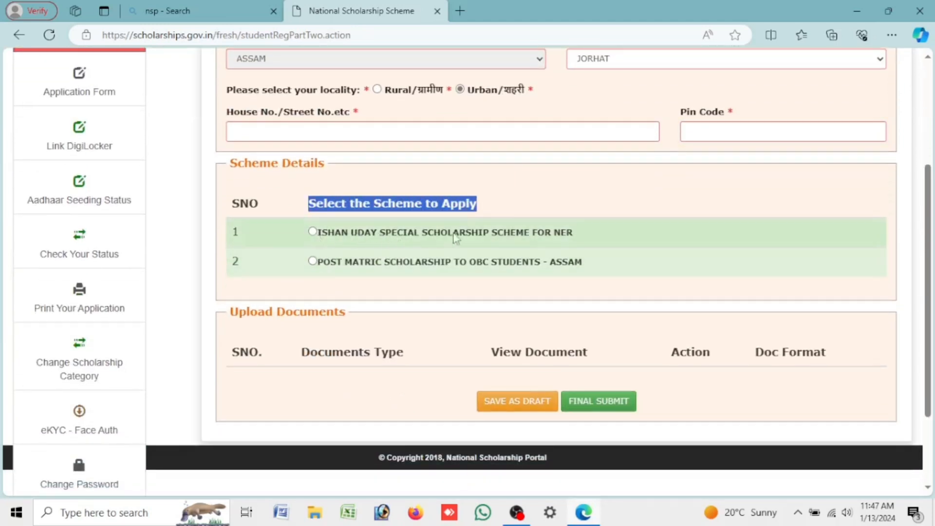
{"action": "left_click", "coordinate": [312, 233]}
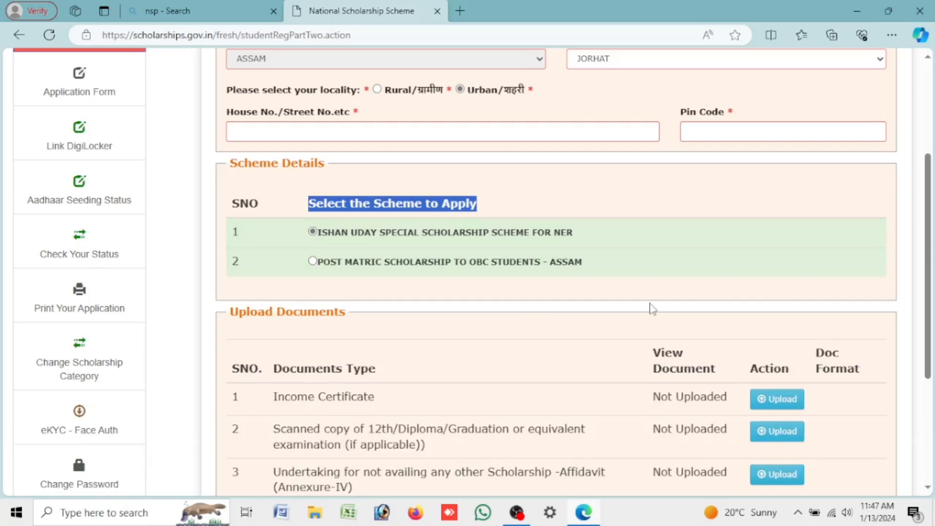
{"action": "scroll", "coordinate": [521, 251], "scroll_direction": "down", "scroll_amount": 3}
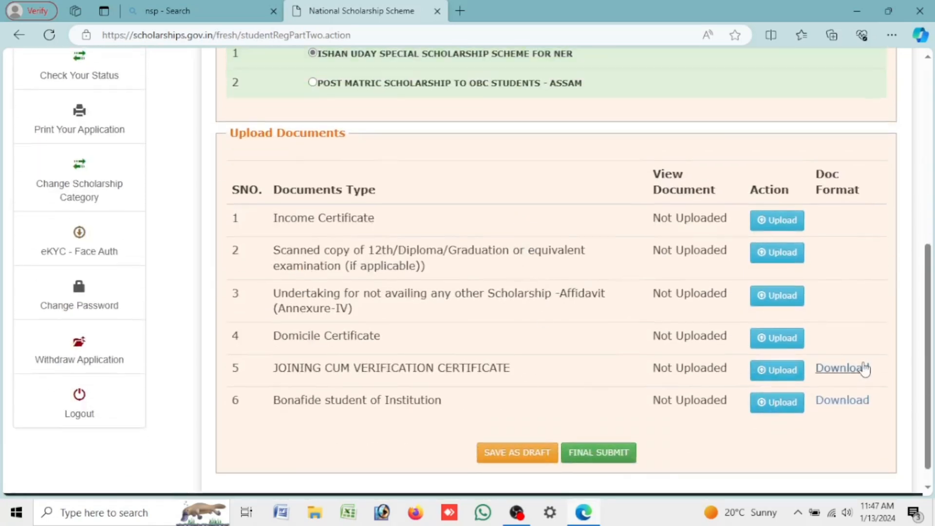
Step: View the Joining cum Verification and Bonafide student certificate formats in new tabs, returning after each
{"action": "left_click", "coordinate": [842, 368]}
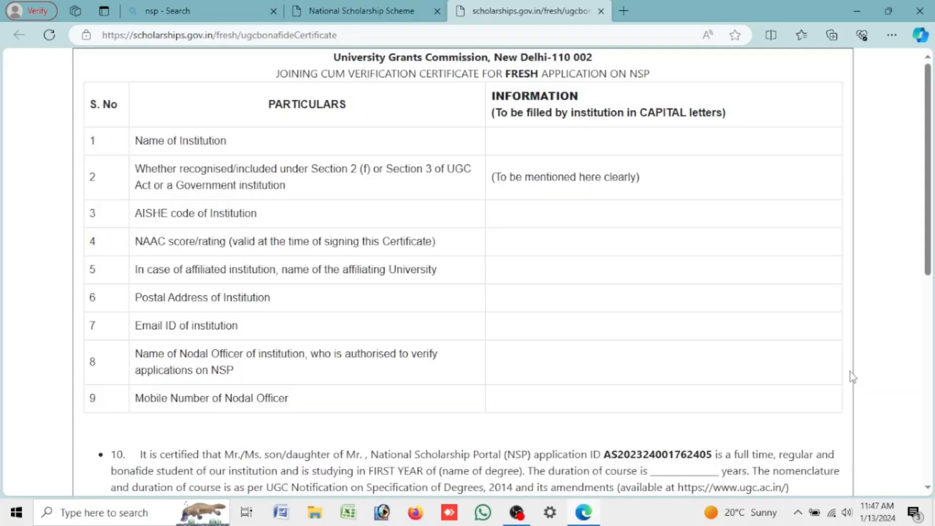
{"action": "scroll", "coordinate": [622, 312], "scroll_direction": "down", "scroll_amount": 8}
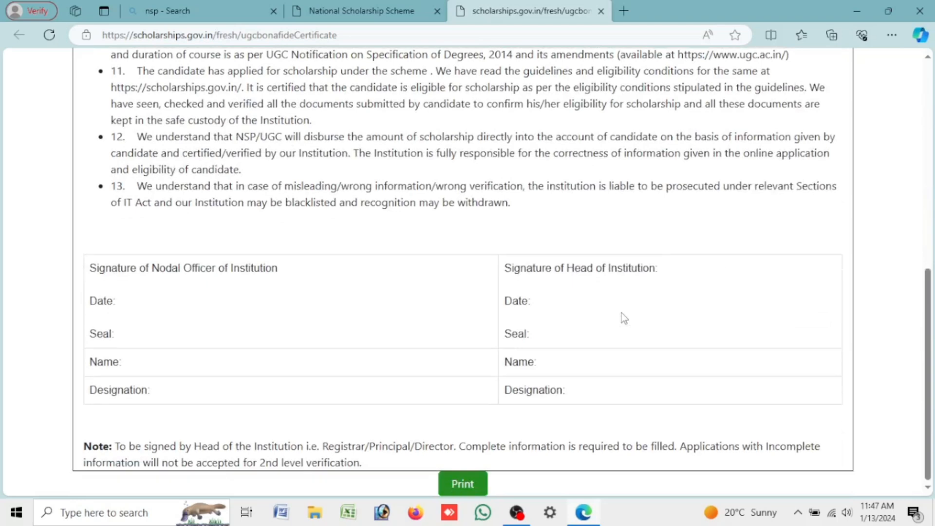
{"action": "scroll", "coordinate": [594, 312], "scroll_direction": "up", "scroll_amount": 10}
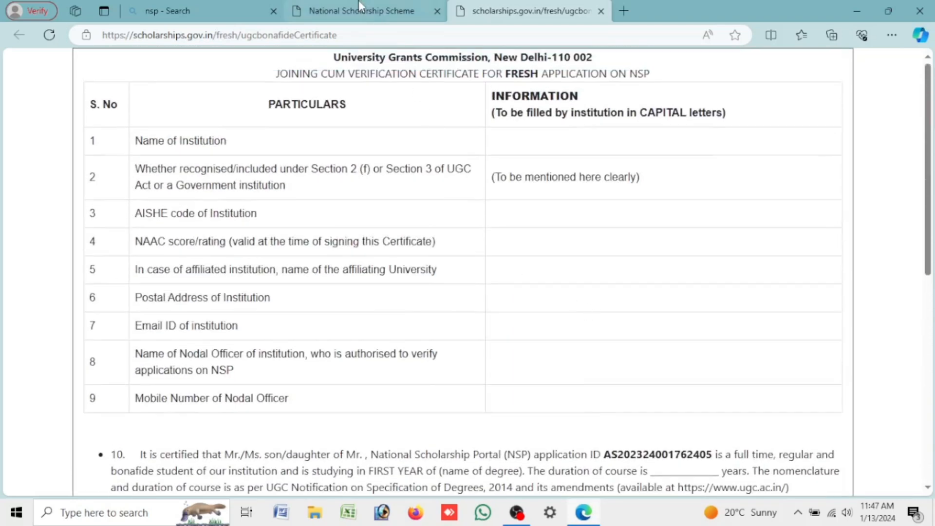
{"action": "left_click", "coordinate": [361, 11]}
{"action": "left_click", "coordinate": [828, 403]}
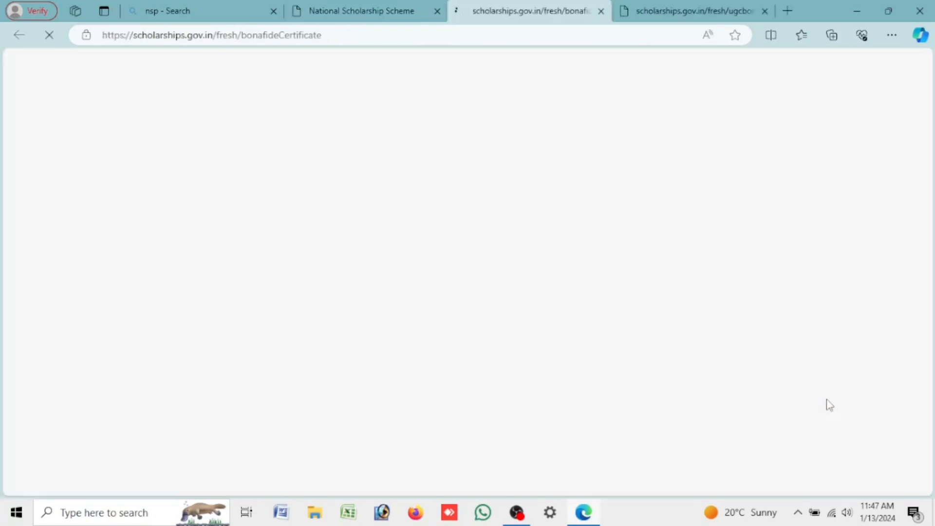
{"action": "scroll", "coordinate": [620, 302], "scroll_direction": "down", "scroll_amount": 3}
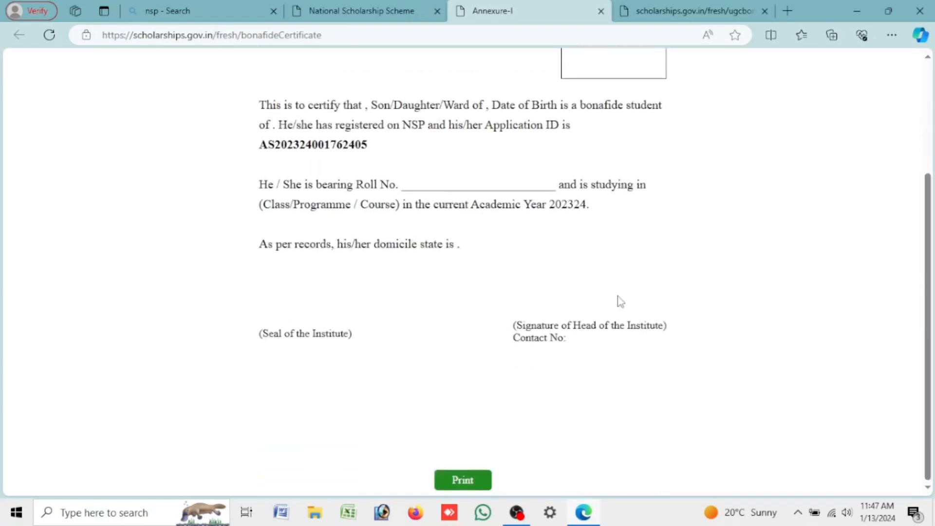
{"action": "scroll", "coordinate": [620, 301], "scroll_direction": "up", "scroll_amount": 3}
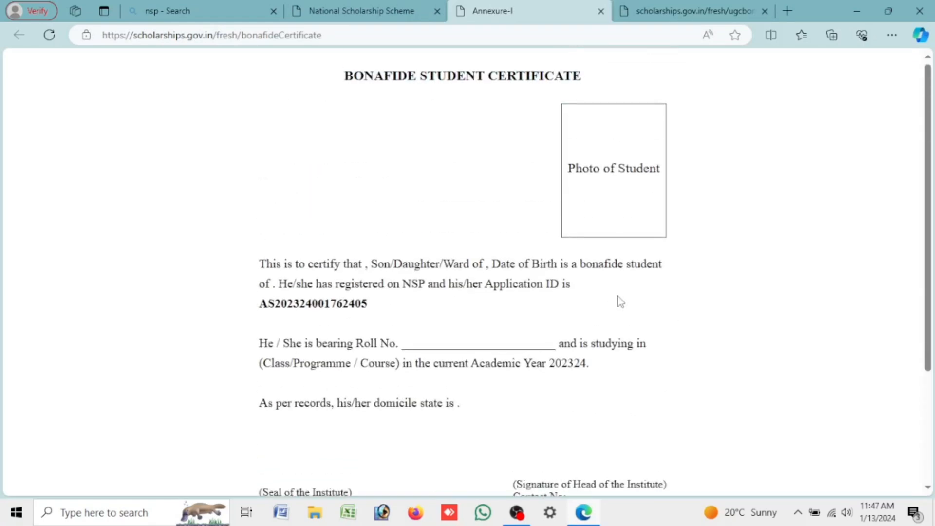
{"action": "left_click", "coordinate": [399, 6]}
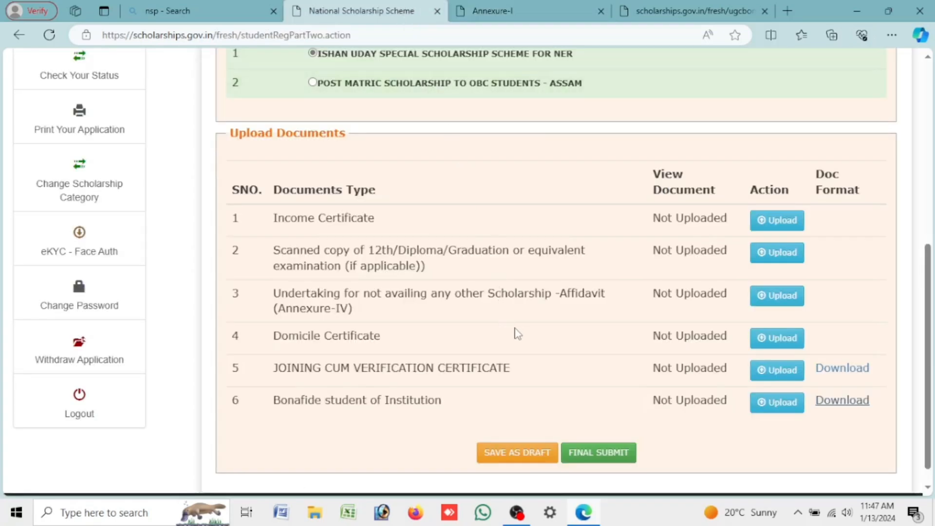
Step: Select the POST MATRIC SCHOLARSHIP TO OBC STUDENTS - ASSAM scheme
{"action": "scroll", "coordinate": [519, 346], "scroll_direction": "up", "scroll_amount": 7}
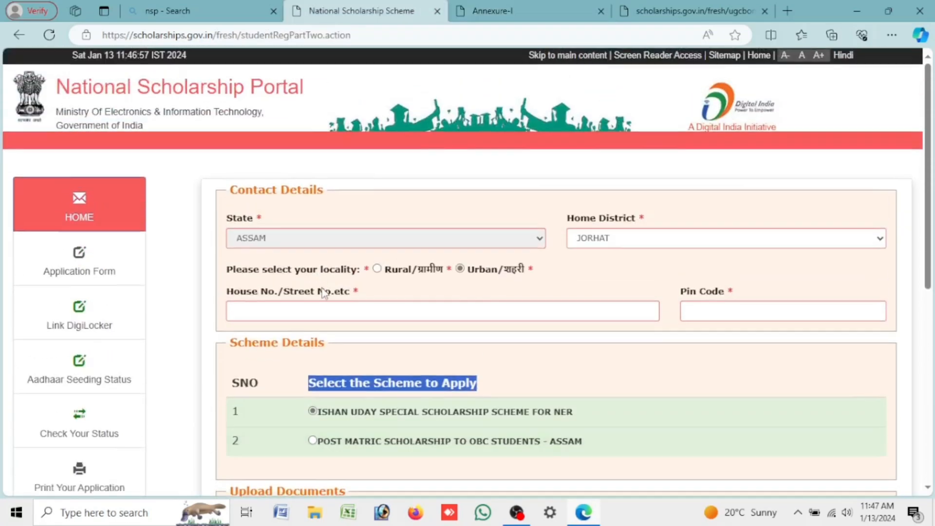
{"action": "scroll", "coordinate": [341, 330], "scroll_direction": "down", "scroll_amount": 3}
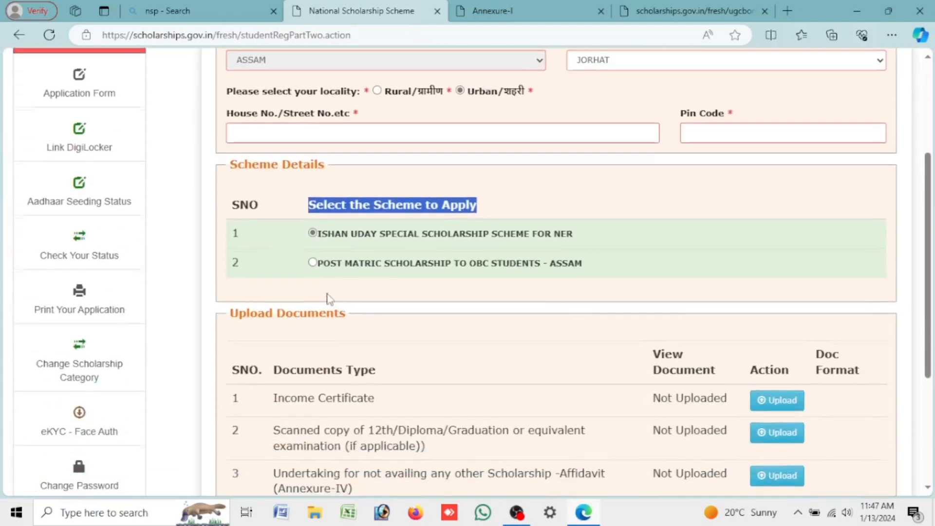
{"action": "left_click_drag", "start_coordinate": [317, 263], "coordinate": [594, 273]}
{"action": "left_click", "coordinate": [536, 292]}
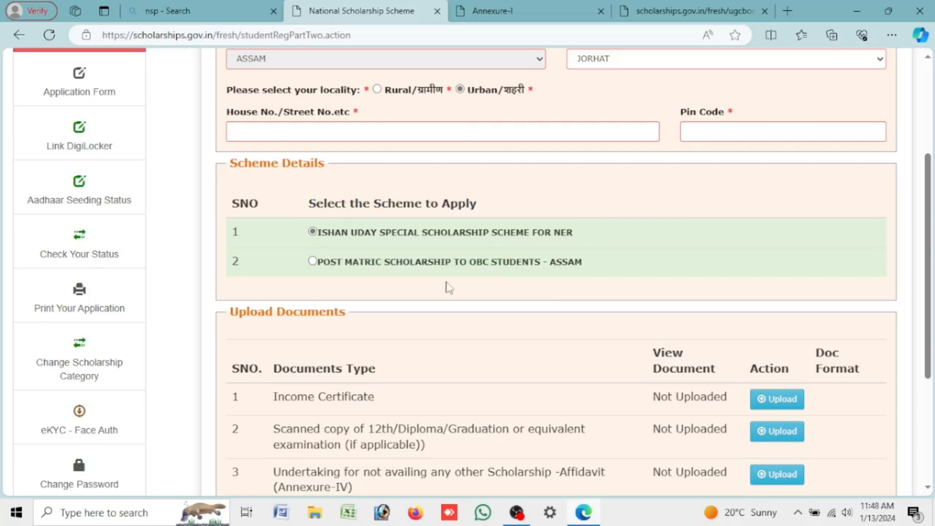
{"action": "left_click", "coordinate": [312, 262]}
{"action": "scroll", "coordinate": [419, 331], "scroll_direction": "down", "scroll_amount": 3}
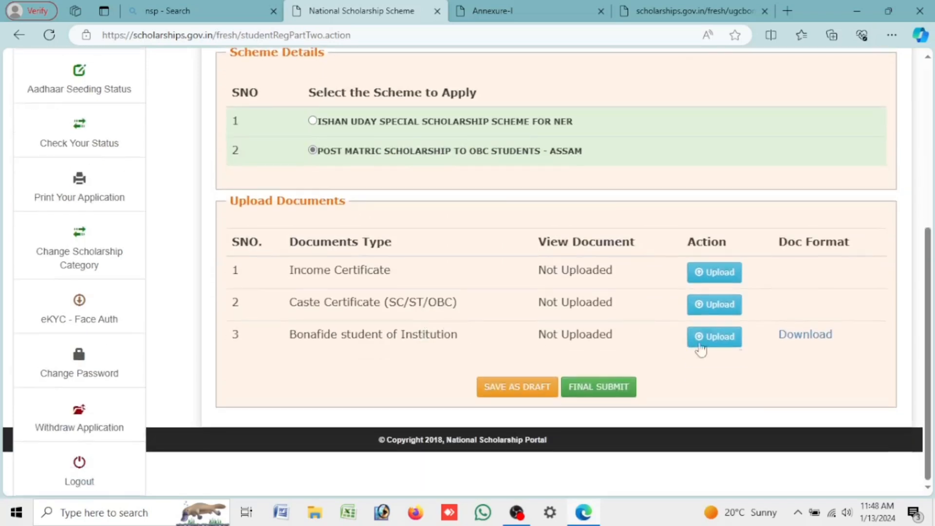
Step: Review its required Income, Caste (SC/ST/OBC) and Bonafide certificates and the Doc Format column
{"action": "left_click_drag", "start_coordinate": [291, 335], "coordinate": [428, 334]}
{"action": "left_click", "coordinate": [329, 308]}
{"action": "left_click_drag", "start_coordinate": [290, 272], "coordinate": [397, 275]}
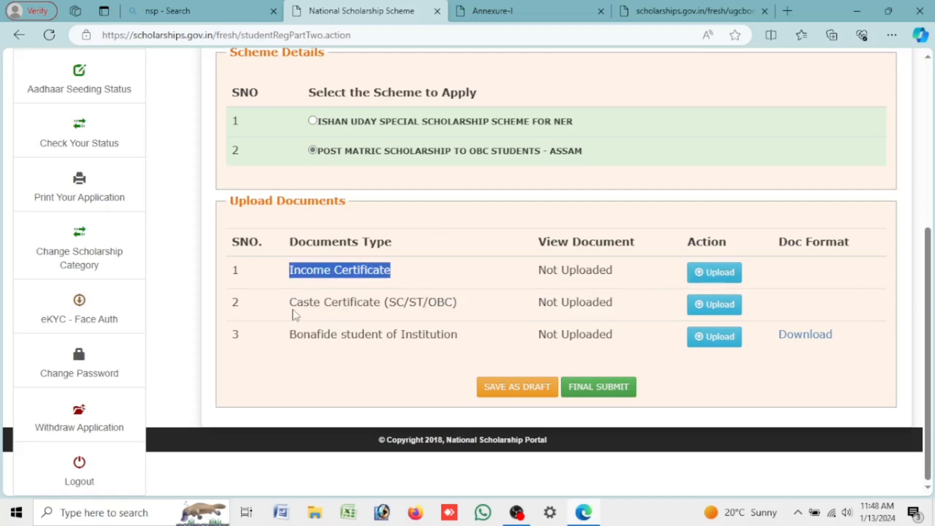
{"action": "left_click_drag", "start_coordinate": [293, 307], "coordinate": [461, 312]}
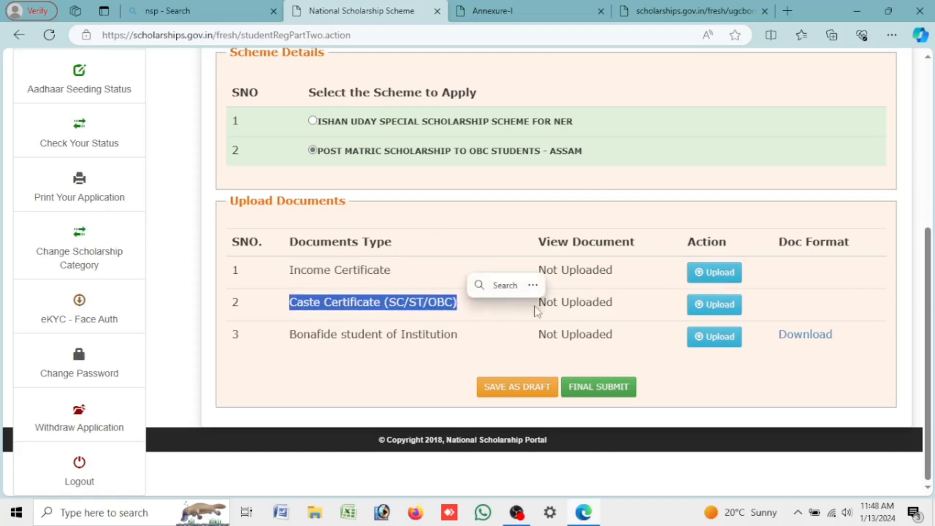
{"action": "left_click_drag", "start_coordinate": [289, 335], "coordinate": [460, 343]}
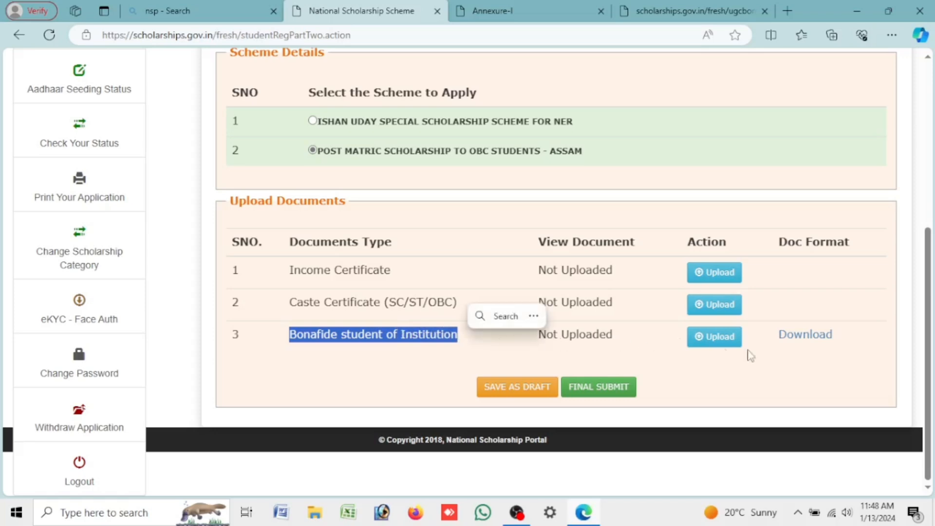
{"action": "left_click_drag", "start_coordinate": [778, 242], "coordinate": [850, 245]}
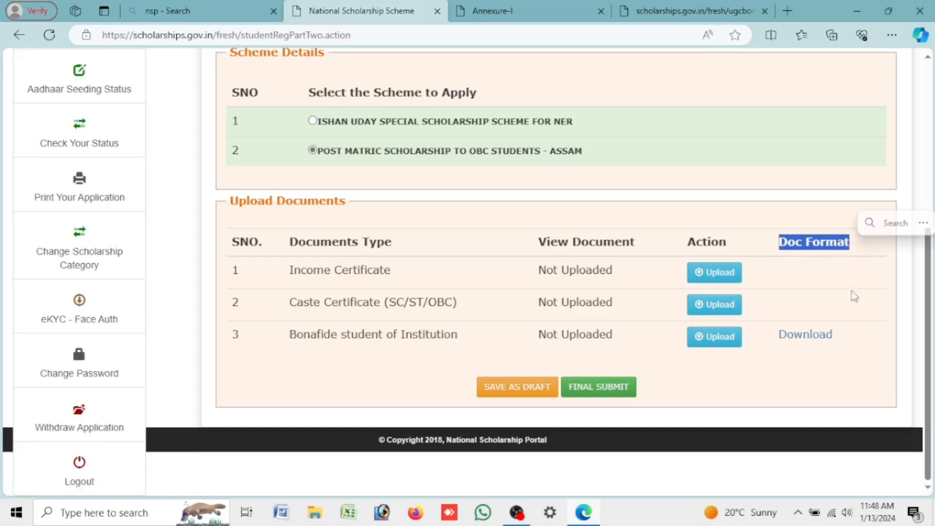
{"action": "left_click", "coordinate": [828, 298]}
Step: View the Bonafide student of Institution format (Annexure-I) in a new tab, then return to the application
{"action": "left_click", "coordinate": [816, 336]}
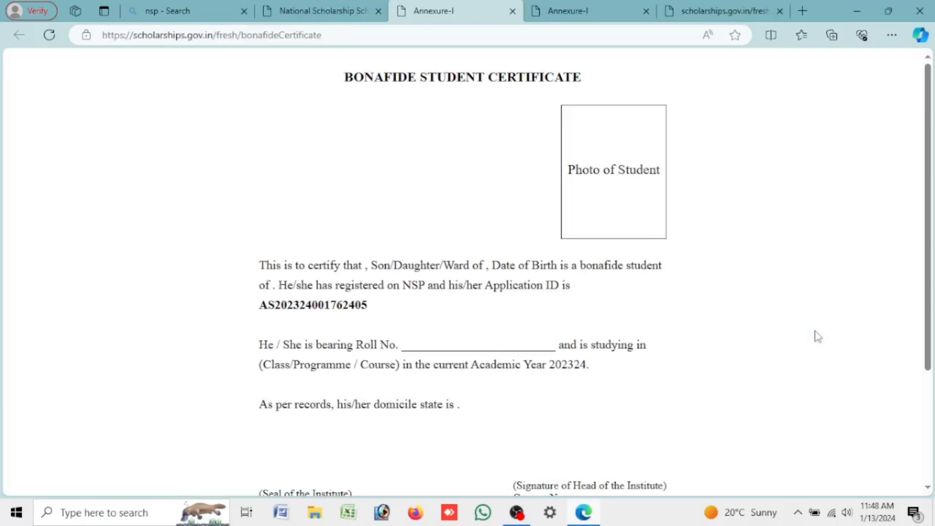
{"action": "scroll", "coordinate": [653, 282], "scroll_direction": "down", "scroll_amount": 3}
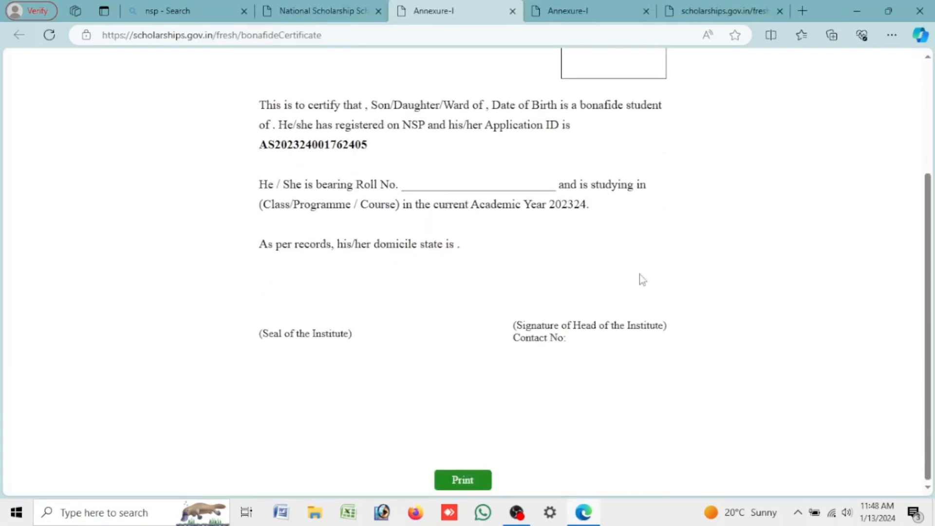
{"action": "scroll", "coordinate": [455, 328], "scroll_direction": "up", "scroll_amount": 3}
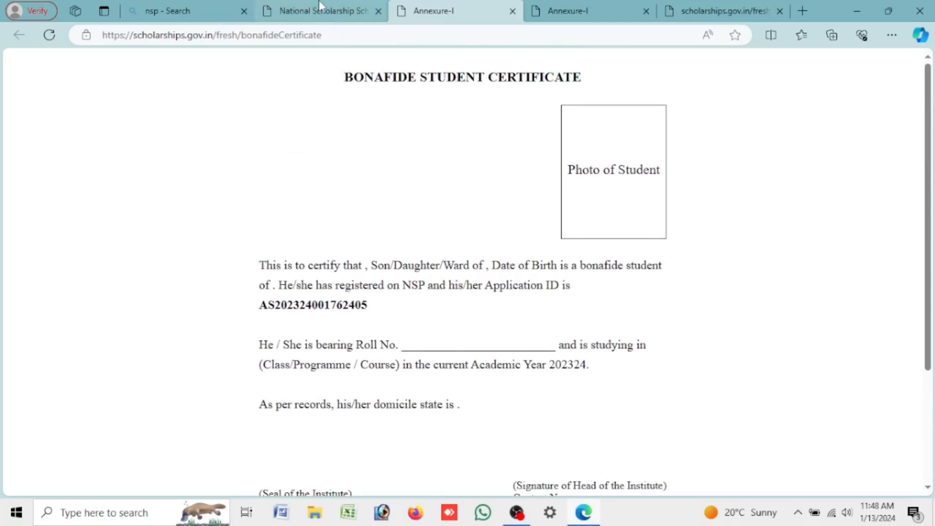
{"action": "scroll", "coordinate": [535, 313], "scroll_direction": "down", "scroll_amount": 3}
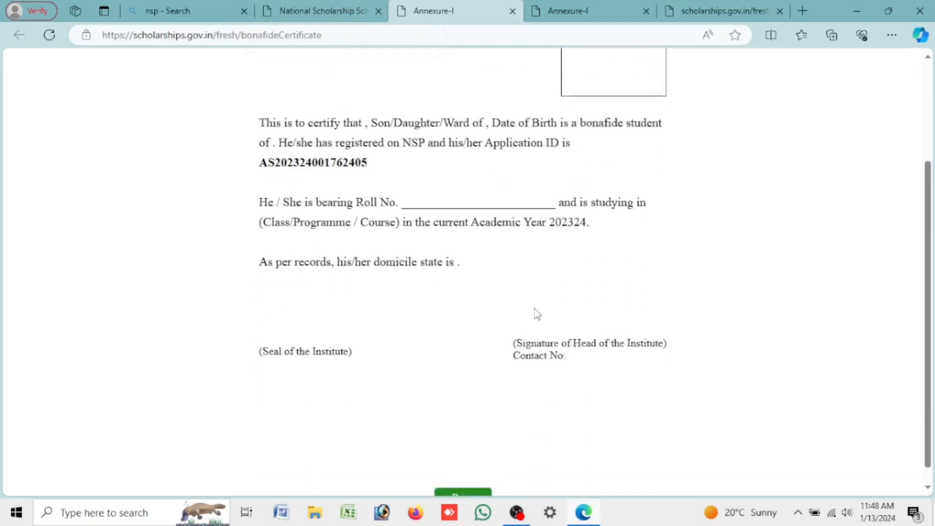
{"action": "left_click_drag", "start_coordinate": [411, 196], "coordinate": [538, 186]}
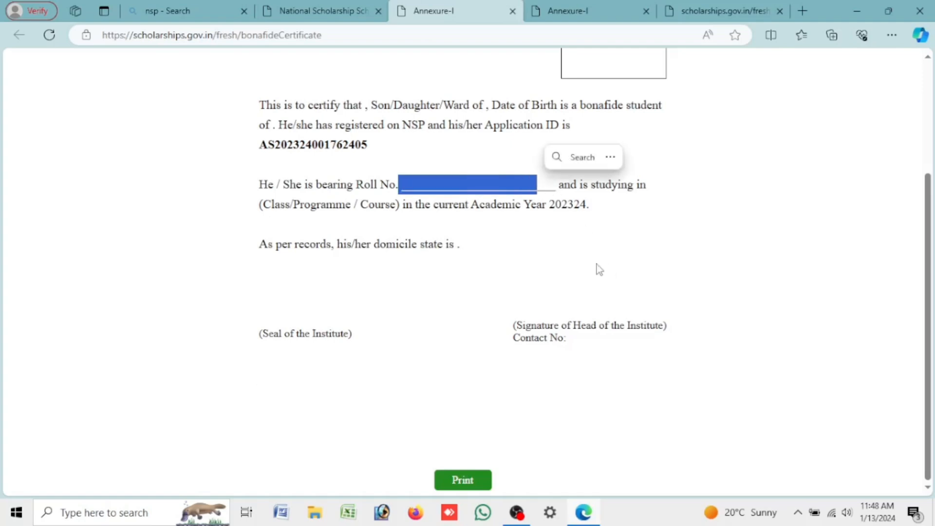
{"action": "left_click", "coordinate": [598, 264]}
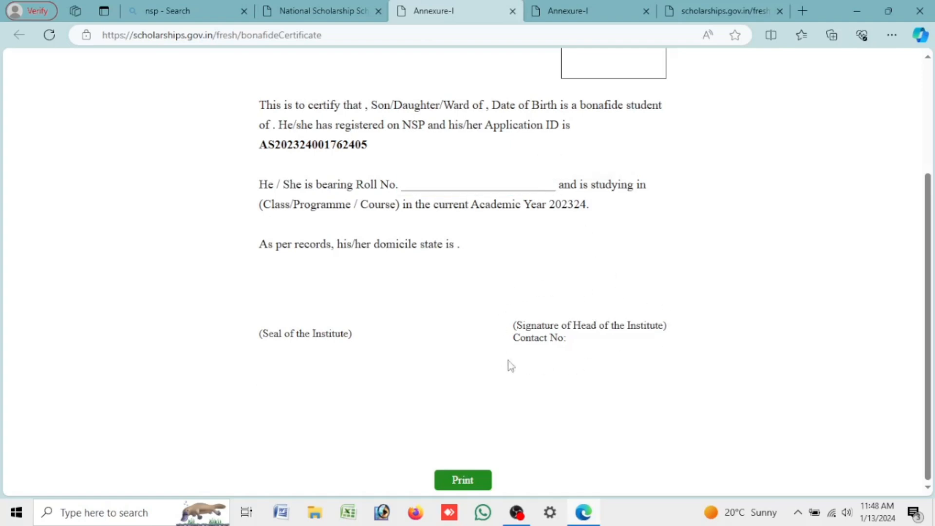
{"action": "left_click", "coordinate": [323, 11]}
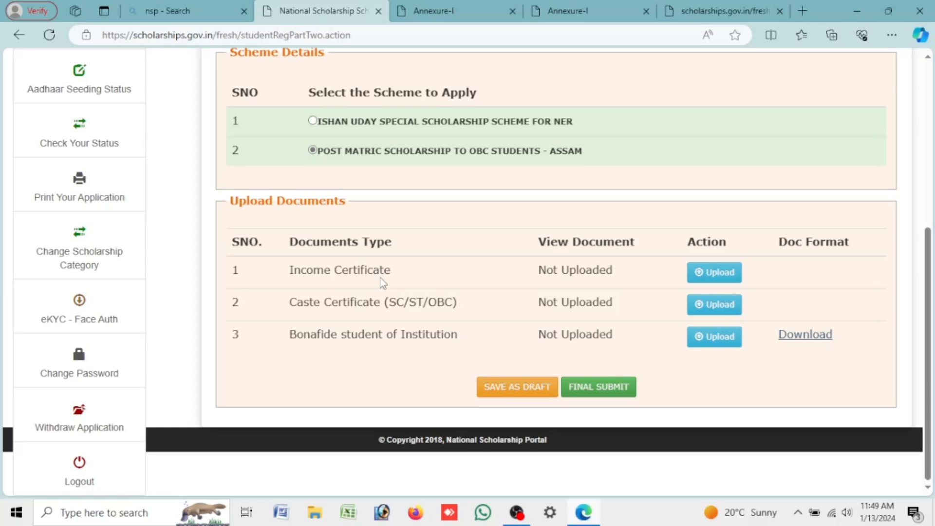
Step: Open 'Home - National Scholarship Portal' from the nsp search results tab
{"action": "left_click", "coordinate": [189, 7]}
{"action": "left_click", "coordinate": [215, 211]}
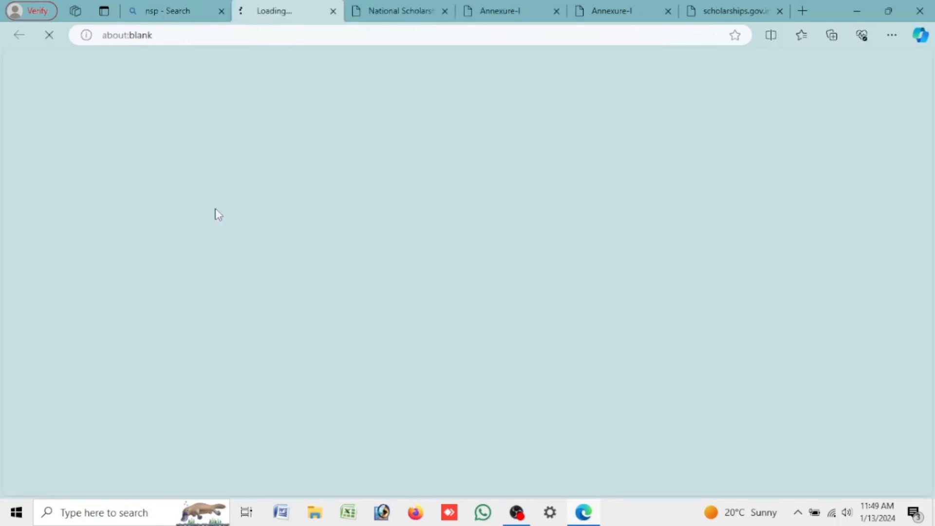